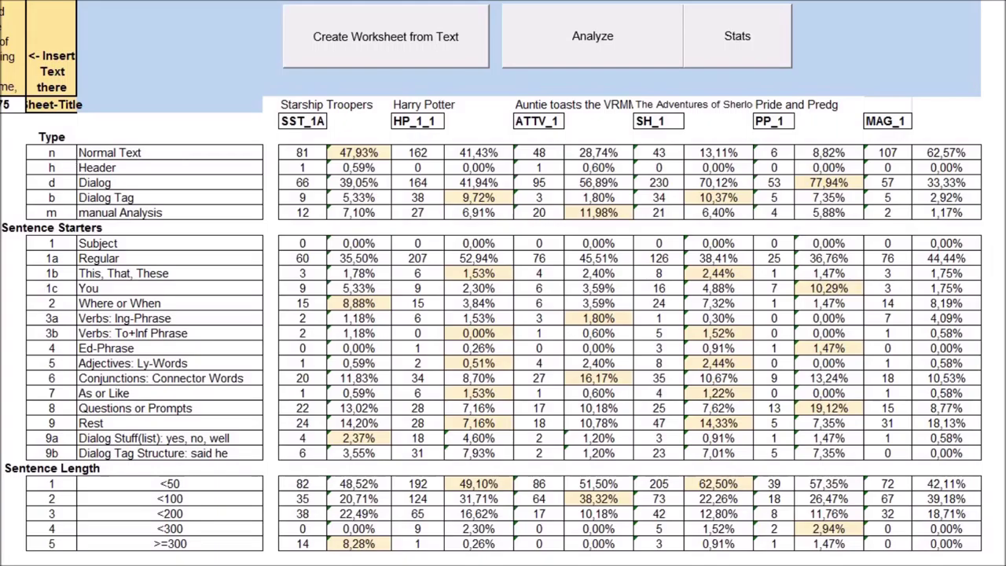
# Examine the Type categories one by one, from Normal Text through Header, Dialog and Dialog Tag to manual Analysis.
pyautogui.click(71, 155)
pyautogui.click(67, 167)
pyautogui.click(50, 186)
pyautogui.click(63, 200)
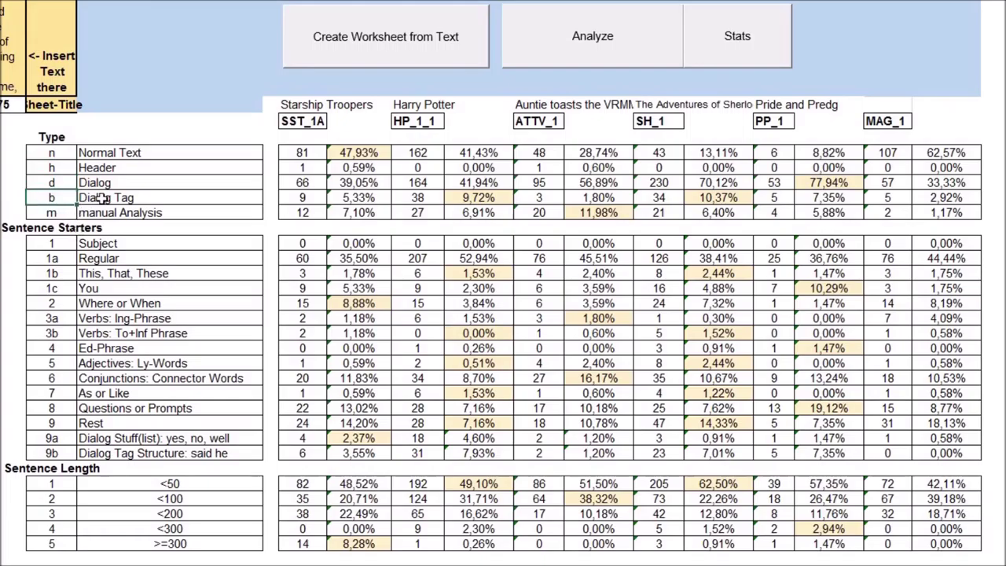
pyautogui.click(64, 213)
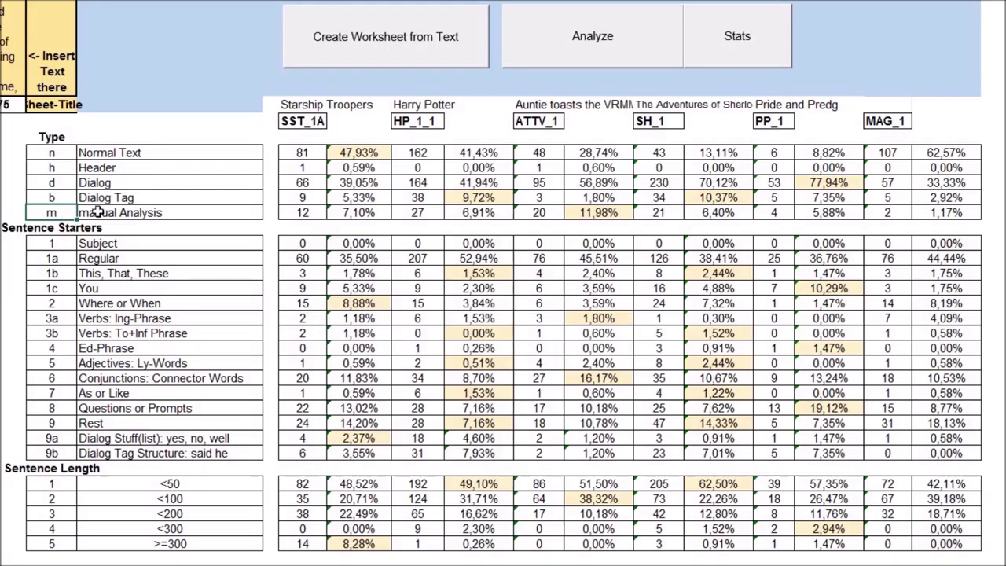
# Examine the first Sentence Starters categories, from Subject (1) through Where or When (2) to Verbs: Ing-Phrase (3a).
pyautogui.click(61, 244)
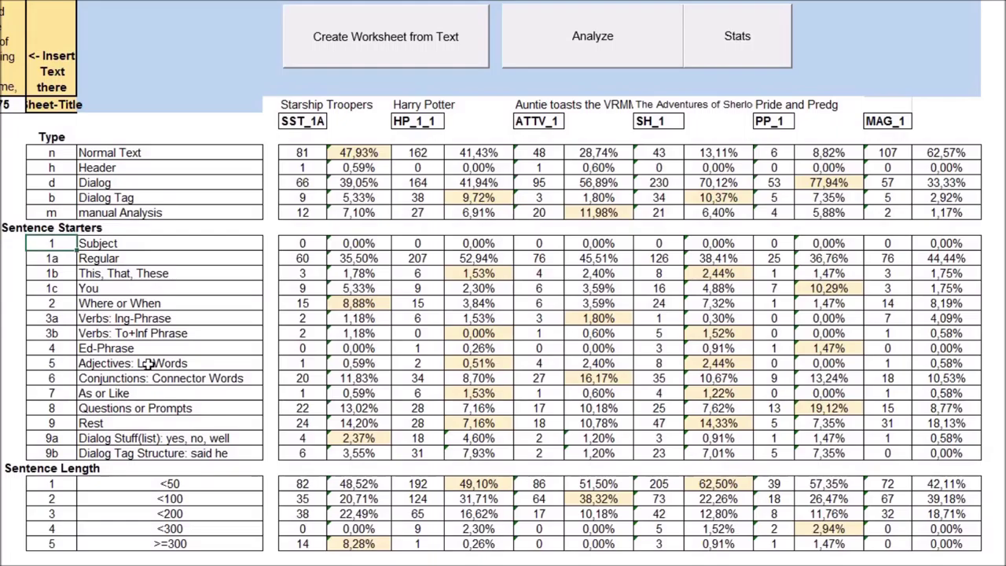
pyautogui.click(69, 258)
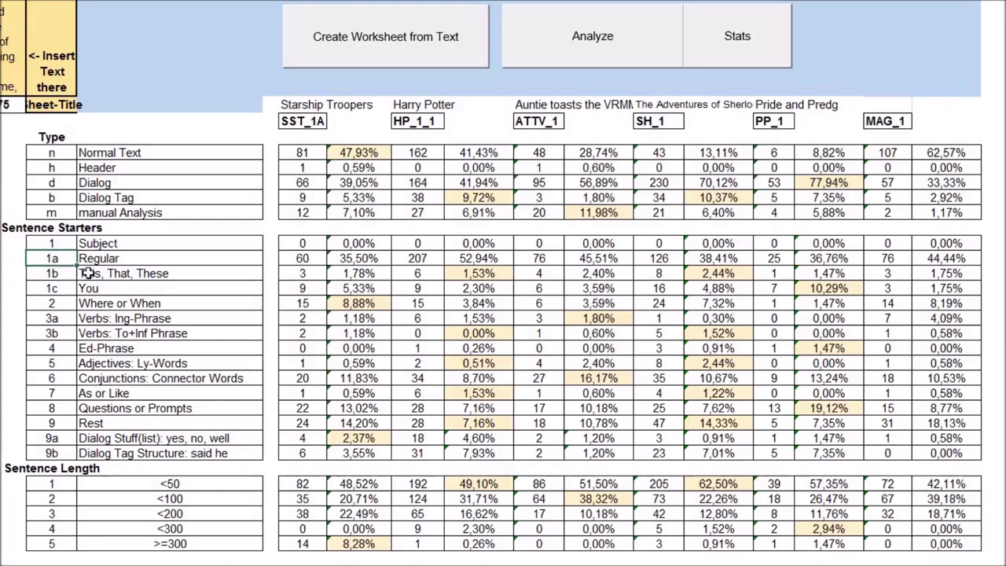
pyautogui.press('Right')
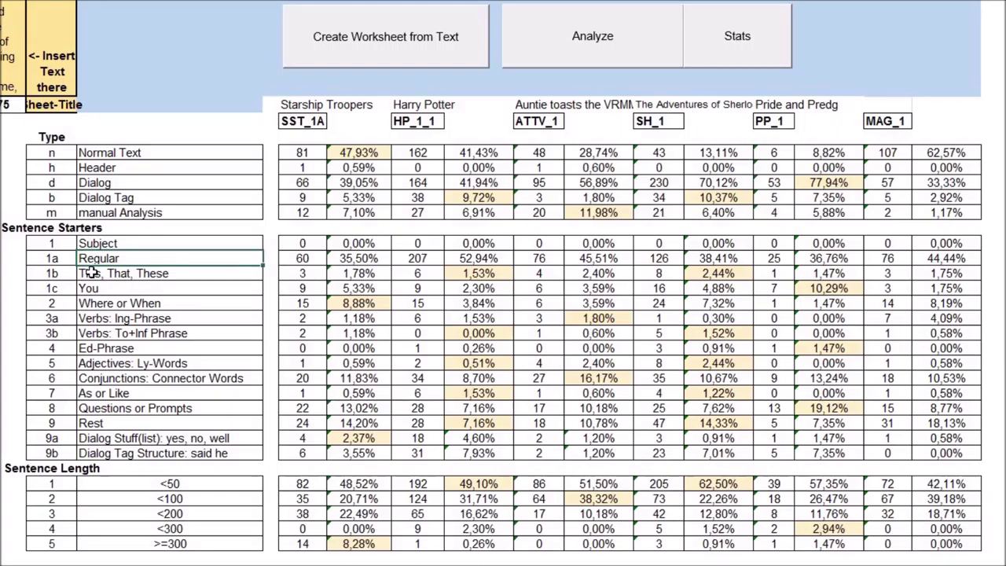
pyautogui.press('Down')
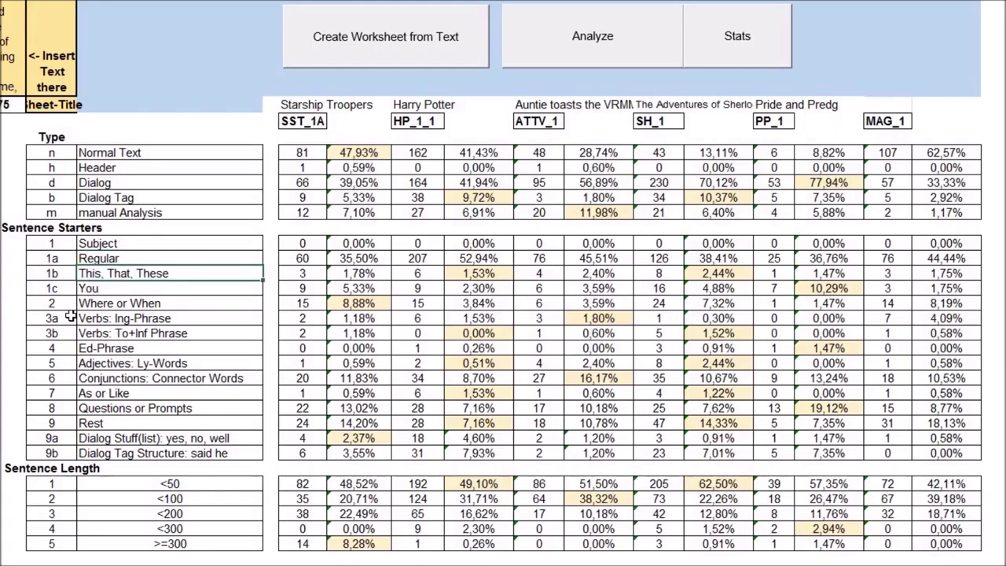
pyautogui.press('Down')
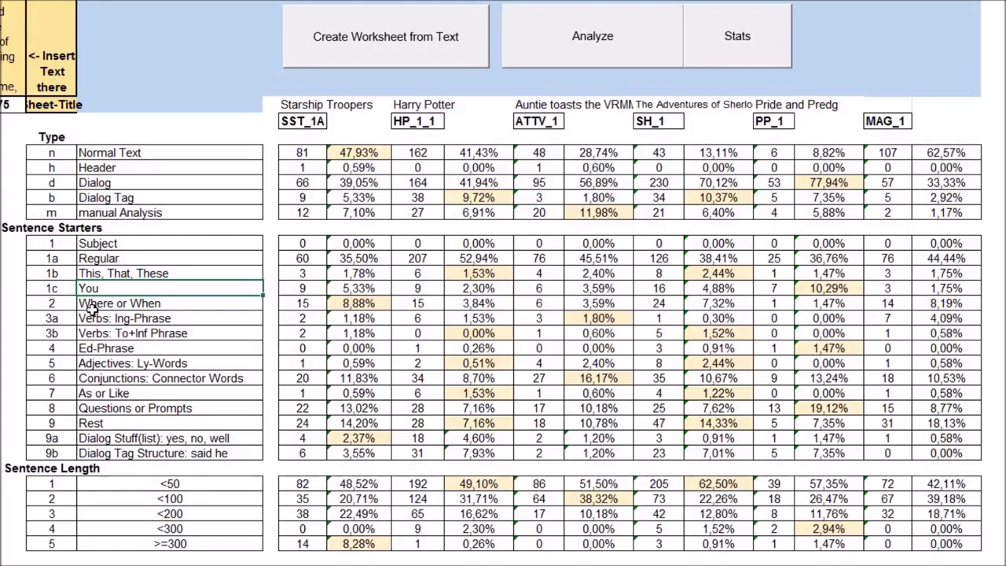
pyautogui.click(74, 303)
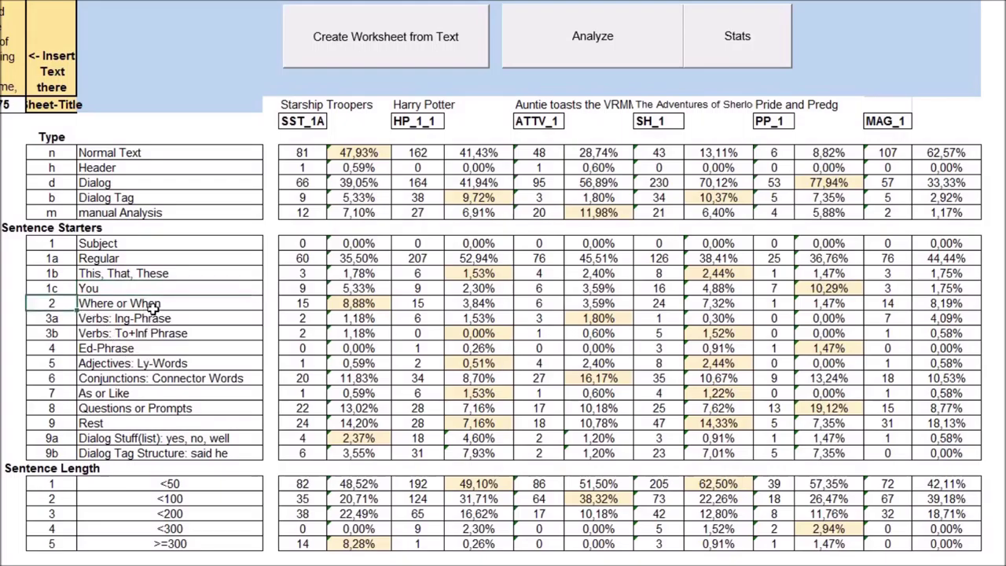
pyautogui.click(112, 329)
pyautogui.press('Up')
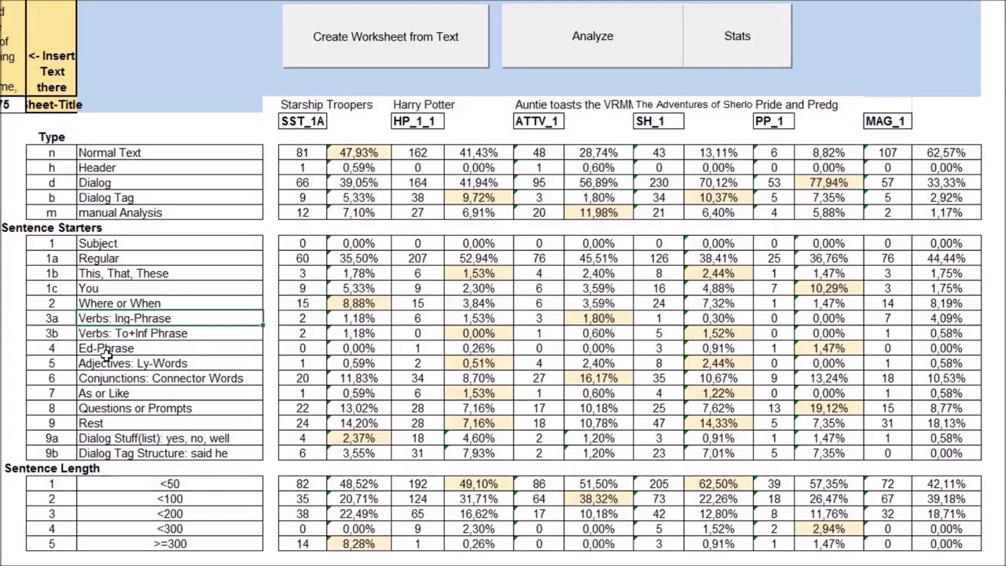
# Change the label of sentence starter category 3b to "To (+Inf Phrase)".
pyautogui.press('Down')
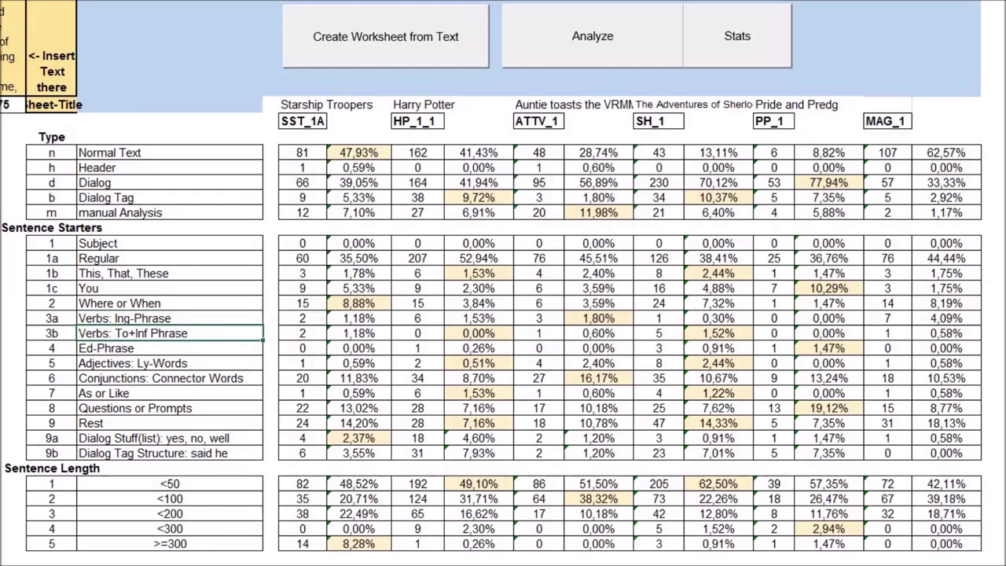
pyautogui.hotkey('ctrl', 'shift', ';')
pyautogui.press('Escape')
pyautogui.press('Delete')
pyautogui.press('Delete')
pyautogui.press('Delete')
pyautogui.press('Delete')
pyautogui.press('Delete')
pyautogui.press('Delete')
pyautogui.press('Delete')
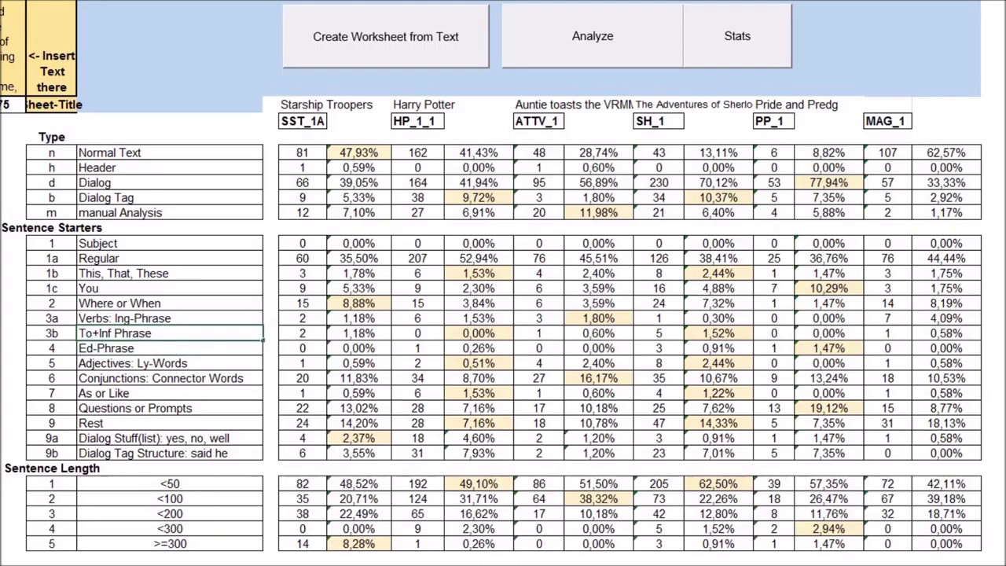
pyautogui.press('Right')
pyautogui.press('Right')
pyautogui.write('(')
pyautogui.press('End')
pyautogui.write(')')
pyautogui.press('Return')
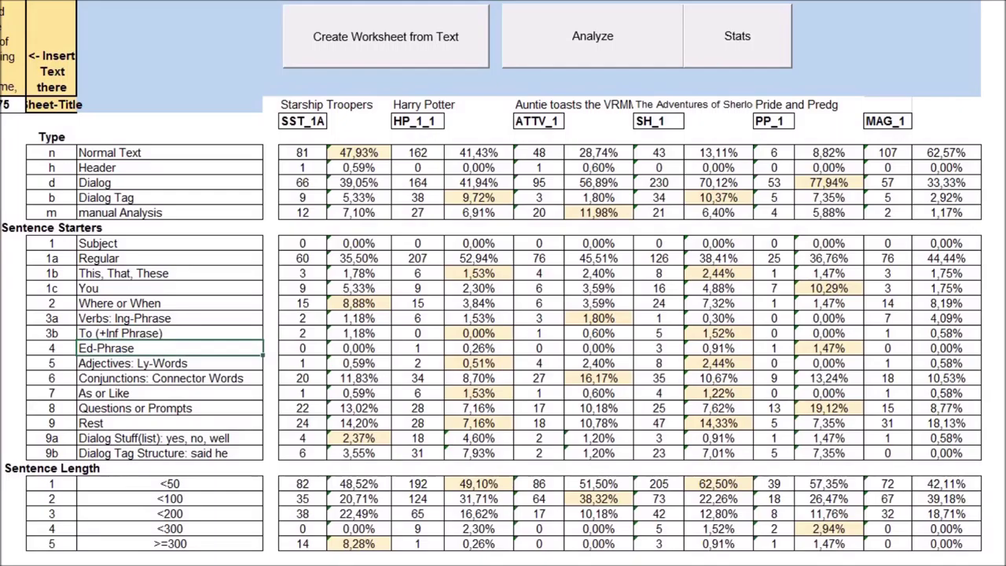
# Examine the remaining Sentence Starters categories, from Adjectives: Ly-Words (5) to Dialog Tag Structure (9b).
pyautogui.click(133, 363)
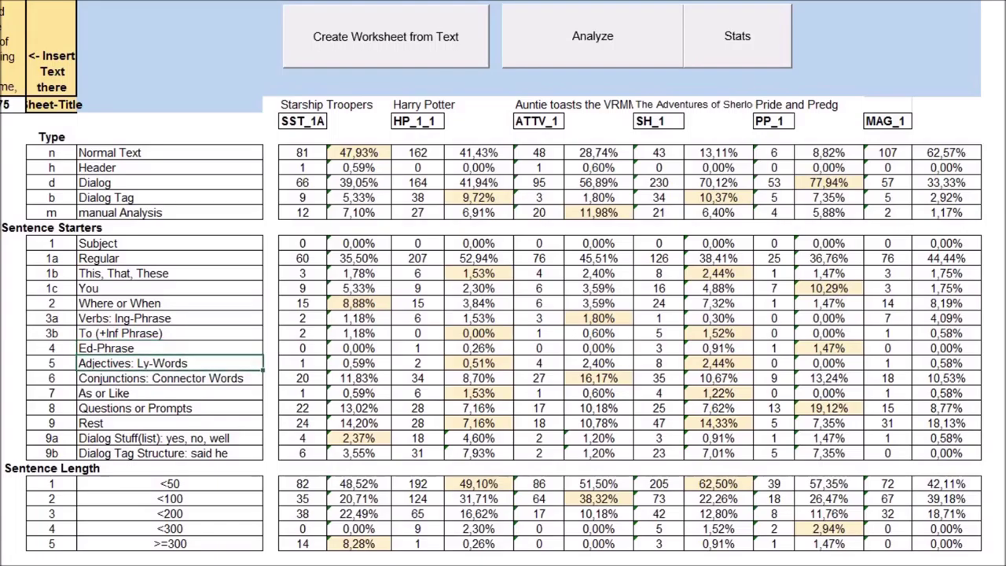
pyautogui.click(161, 379)
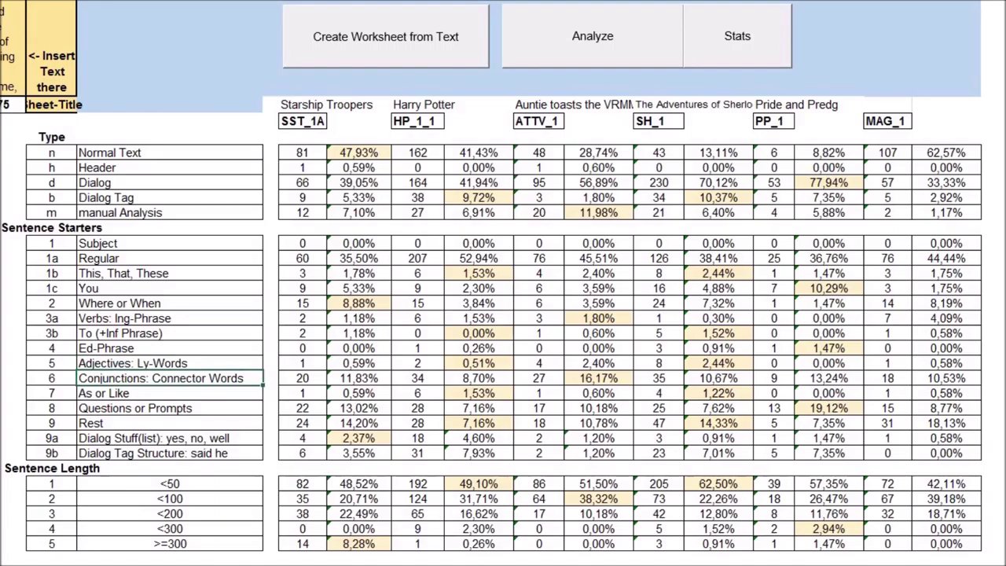
pyautogui.click(132, 394)
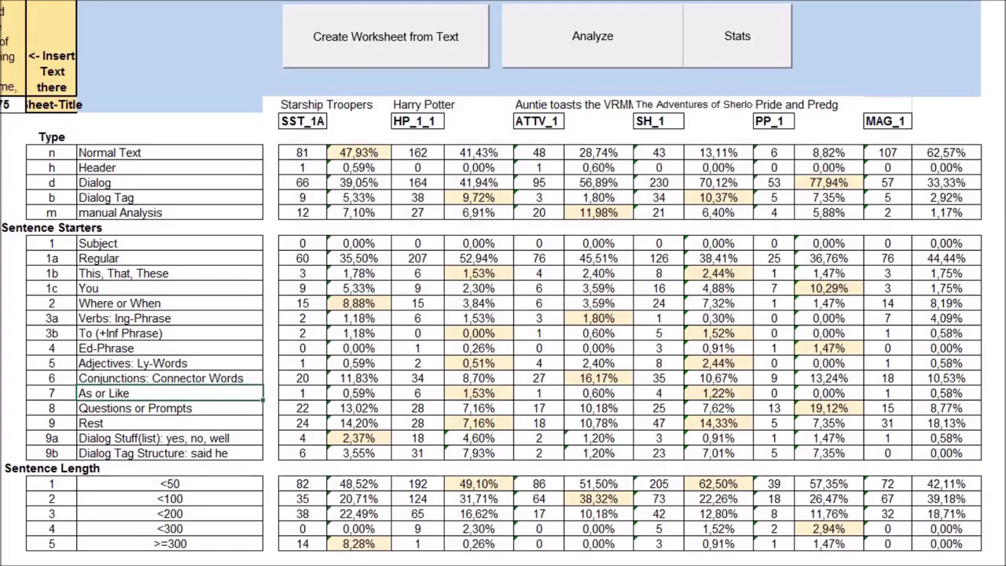
pyautogui.click(134, 408)
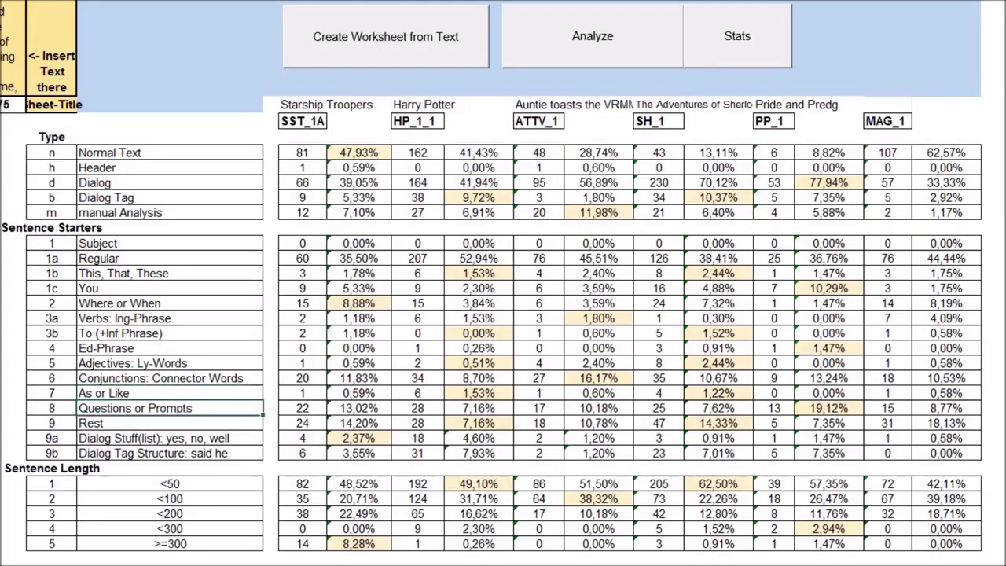
pyautogui.click(133, 423)
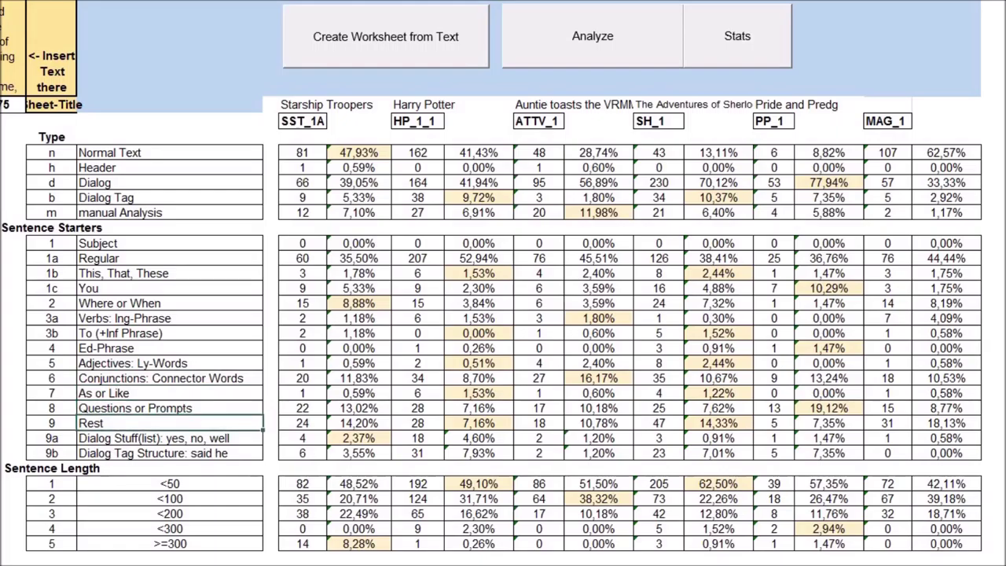
pyautogui.click(134, 438)
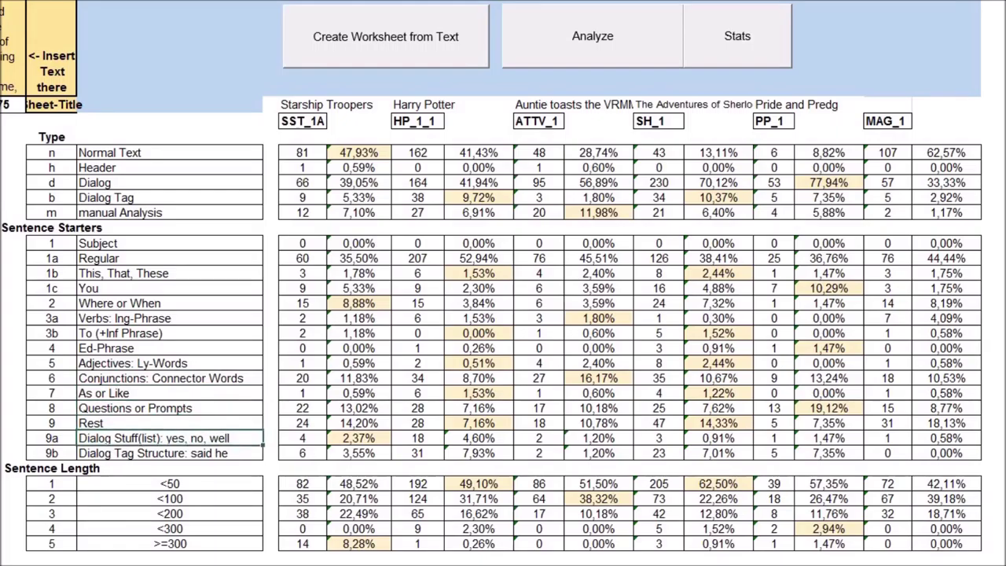
pyautogui.click(134, 453)
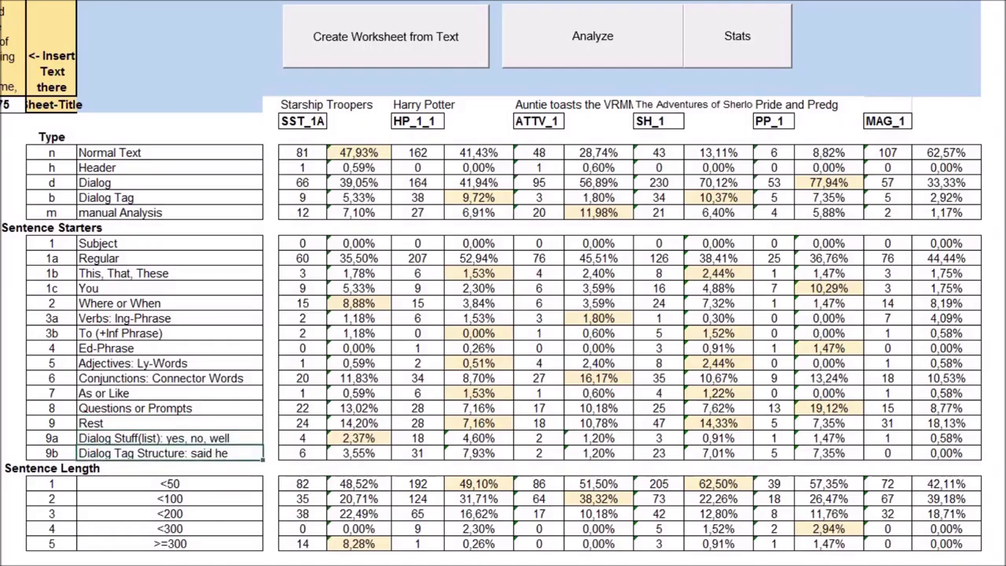
# Examine the Sentence Length classes, from <50 up to >=300.
pyautogui.press('Down')
pyautogui.press('Down')
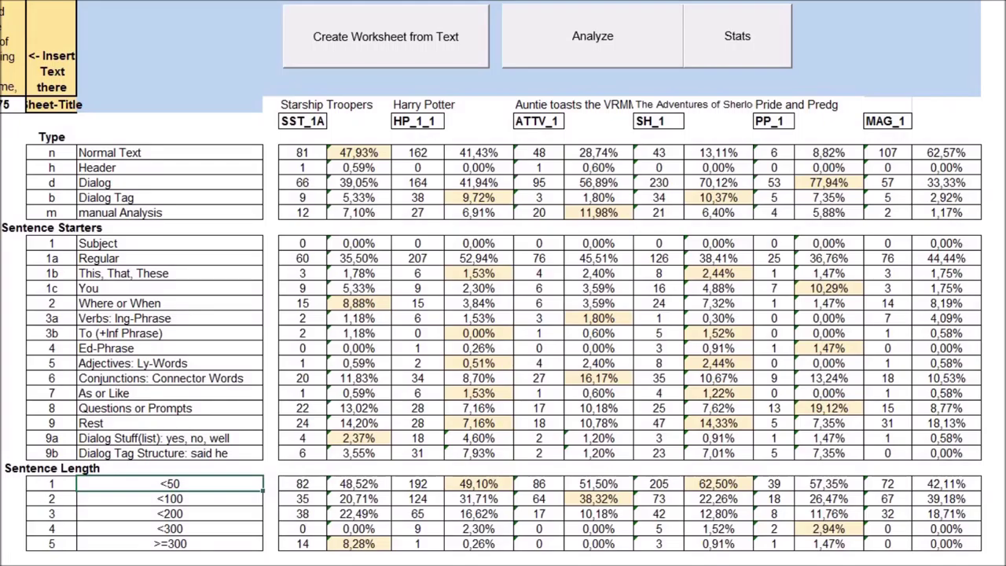
pyautogui.click(170, 498)
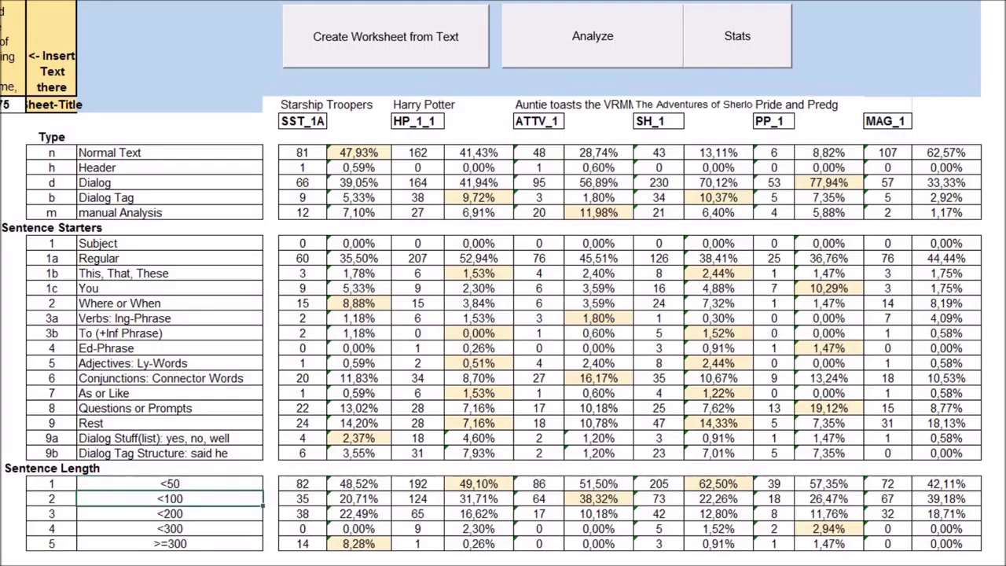
pyautogui.click(170, 513)
pyautogui.click(170, 528)
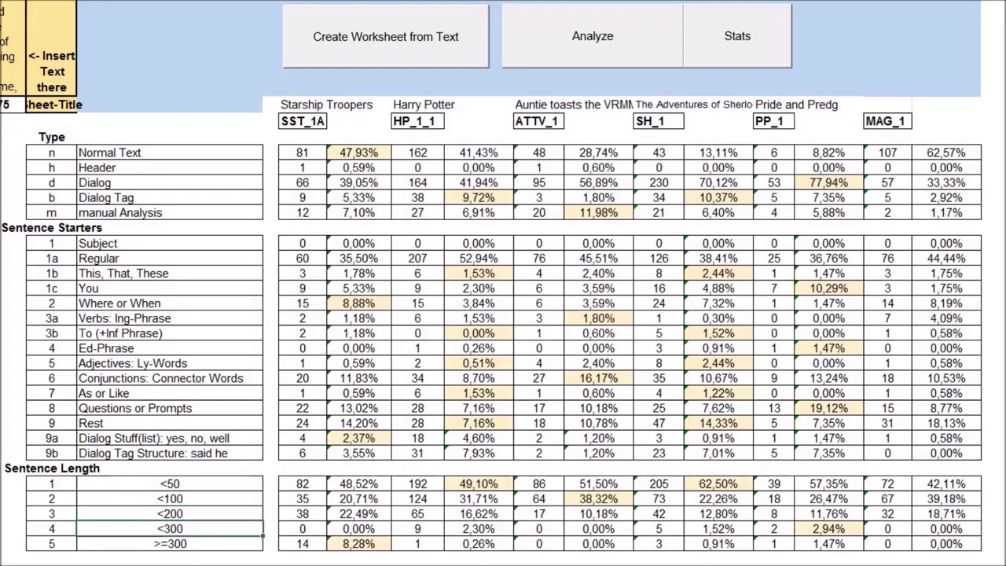
pyautogui.click(170, 543)
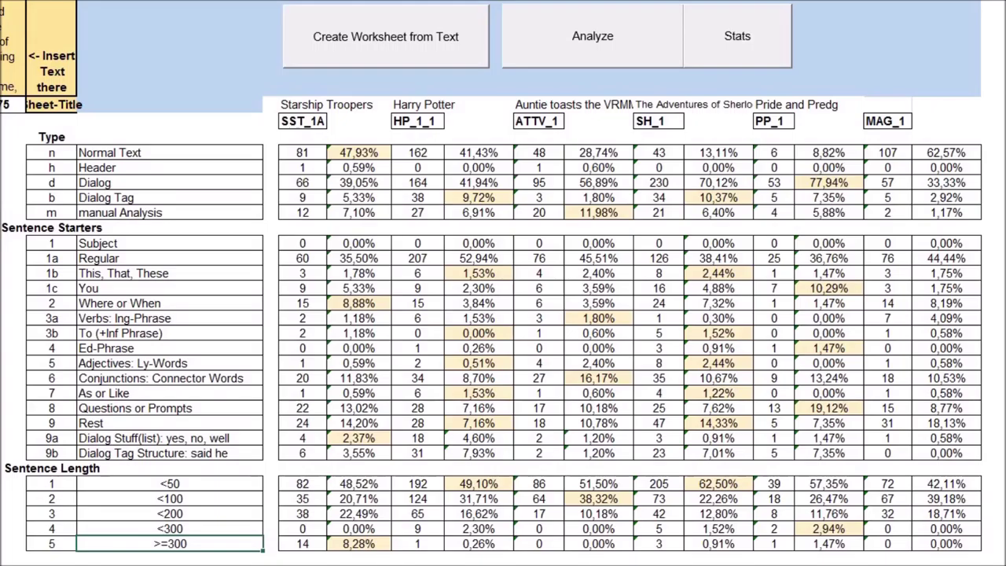
pyautogui.click(170, 514)
# Go through the statistics columns of each text in turn, from Starship Troopers (SST_1A) to MAG_1.
pyautogui.moveTo(302, 153); pyautogui.dragTo(384, 546)
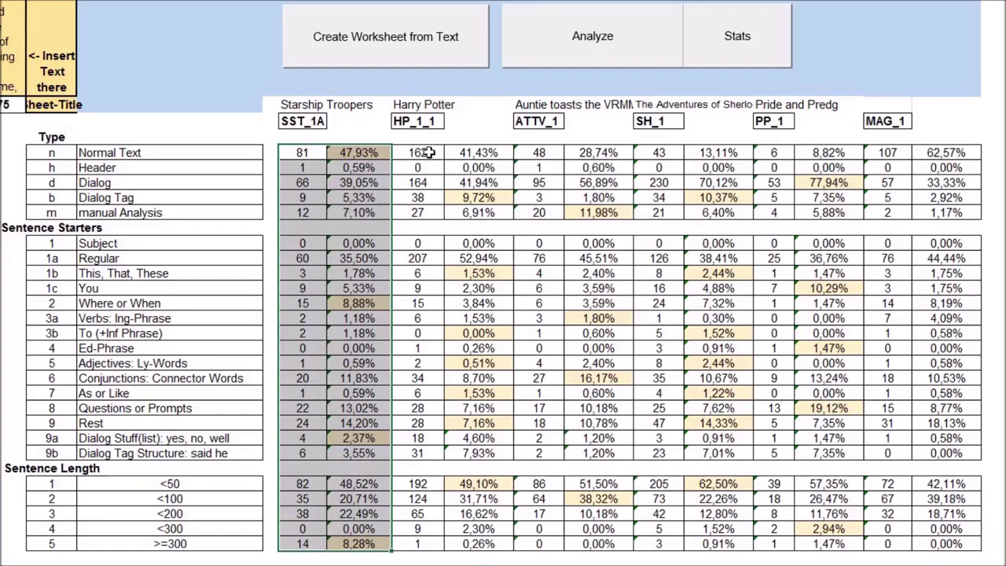
pyautogui.moveTo(422, 120); pyautogui.dragTo(471, 189)
pyautogui.moveTo(498, 464); pyautogui.dragTo(500, 481)
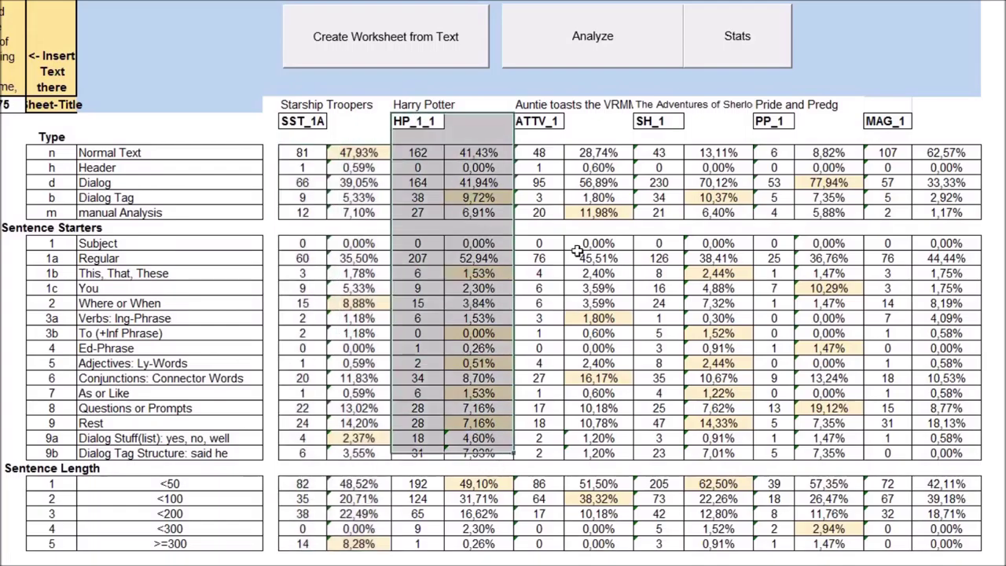
pyautogui.moveTo(543, 119); pyautogui.dragTo(618, 545)
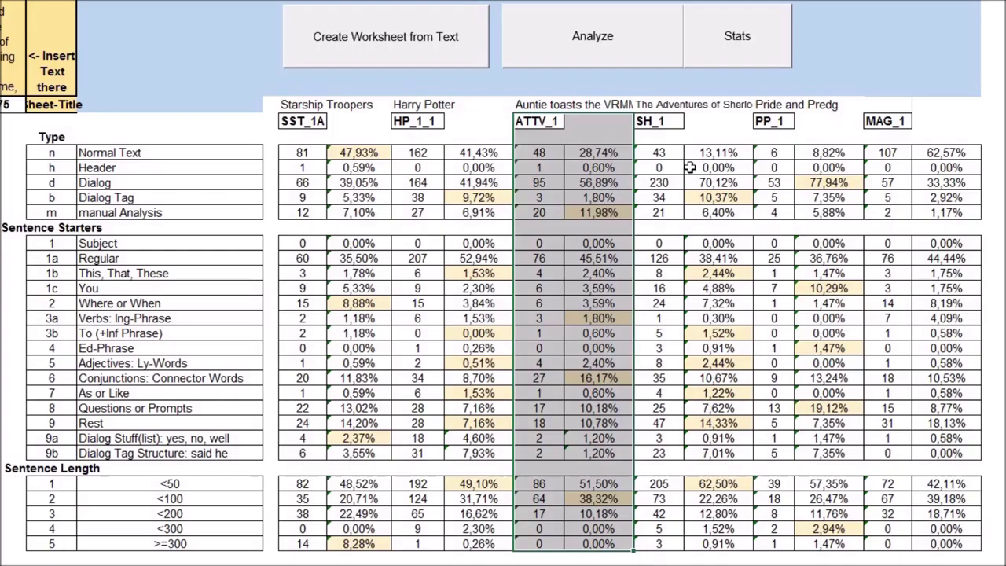
pyautogui.moveTo(677, 136); pyautogui.dragTo(706, 543)
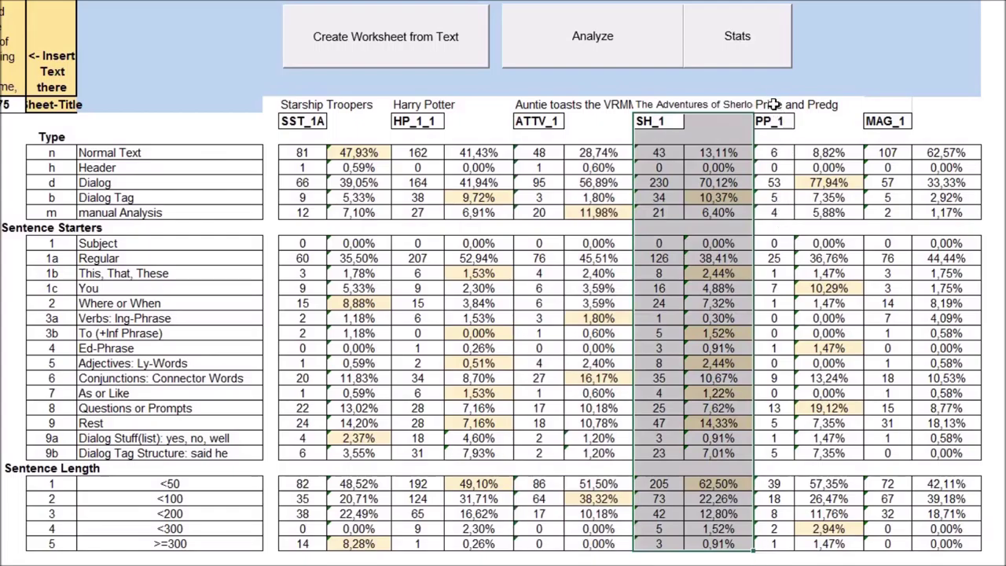
pyautogui.moveTo(775, 125); pyautogui.dragTo(835, 546)
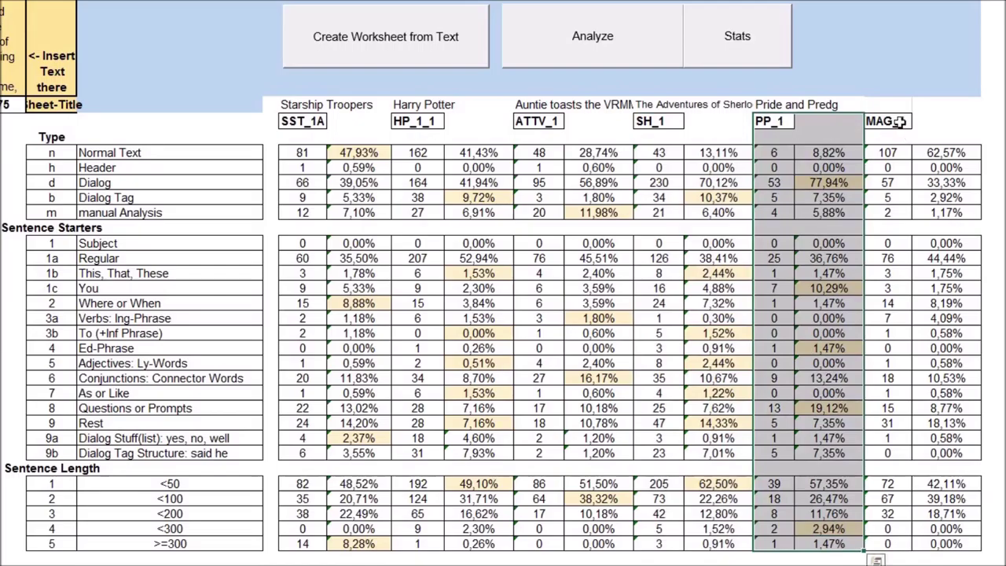
pyautogui.click(900, 120)
pyautogui.moveTo(930, 292); pyautogui.dragTo(939, 543)
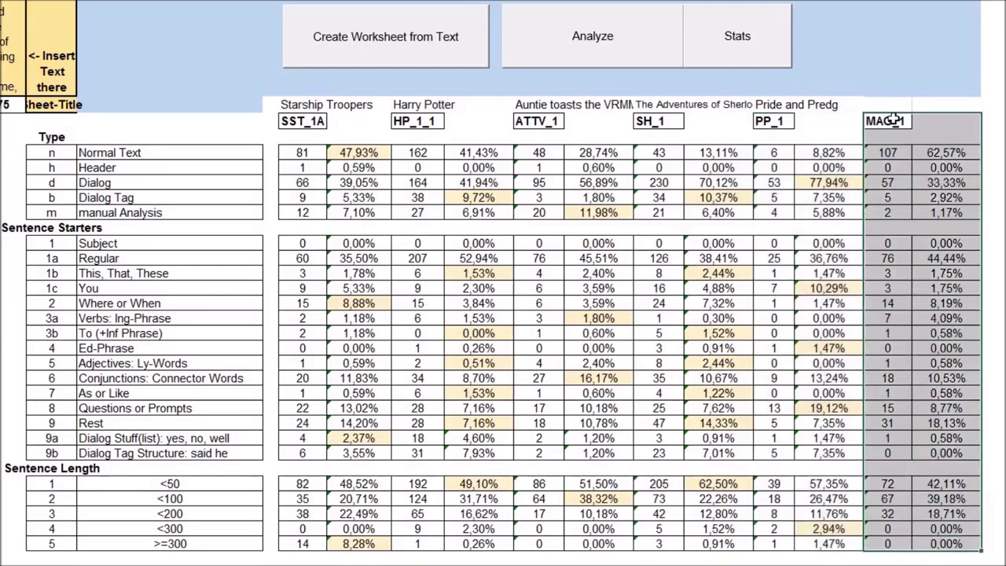
# Compare the Dialog figures of Starship Troopers, Harry Potter, SH_1 and PP_1, and check the Normal Text share of Starship Troopers.
pyautogui.click(902, 179)
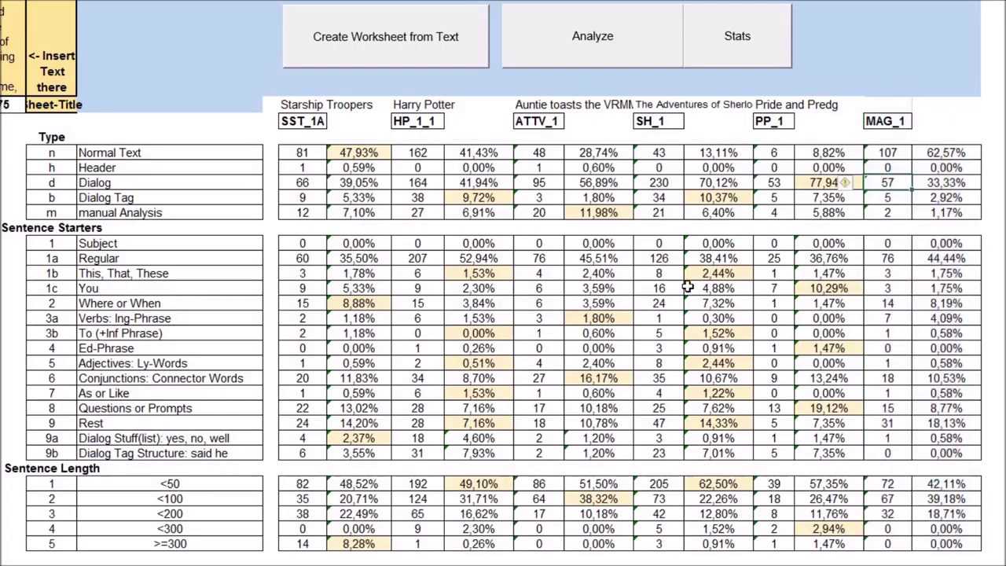
pyautogui.click(331, 155)
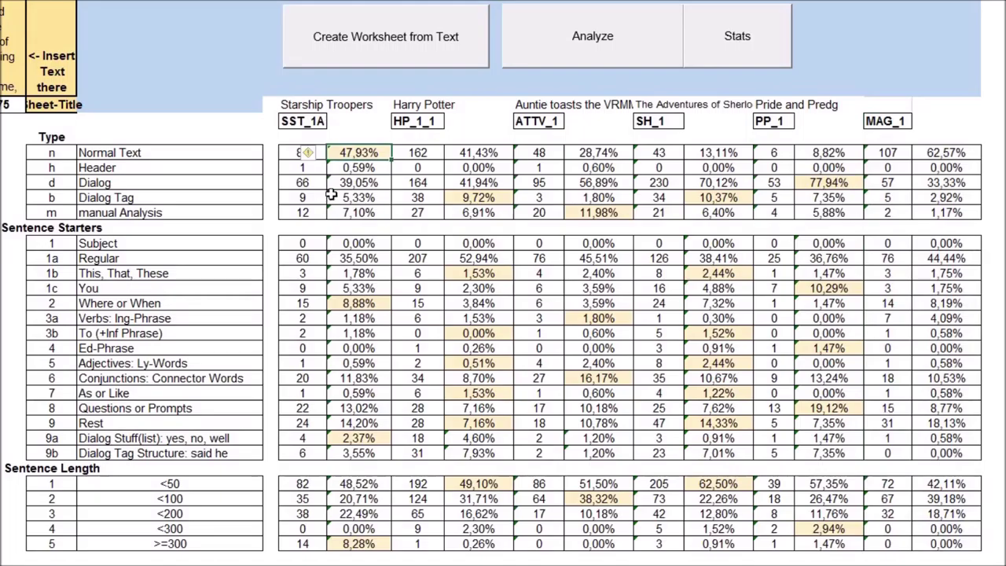
pyautogui.moveTo(359, 182); pyautogui.dragTo(252, 183)
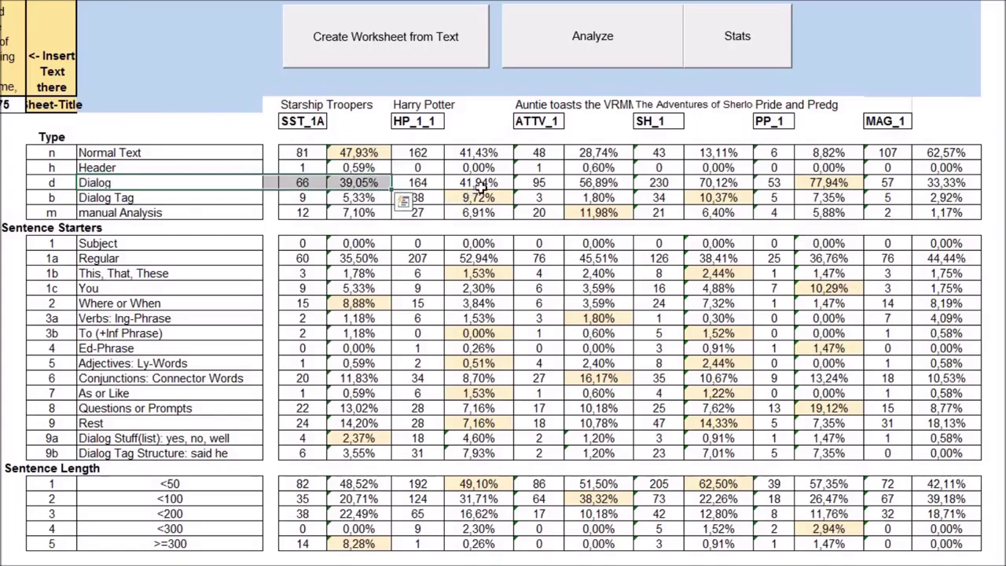
pyautogui.click(430, 184)
pyautogui.moveTo(442, 182); pyautogui.dragTo(471, 182)
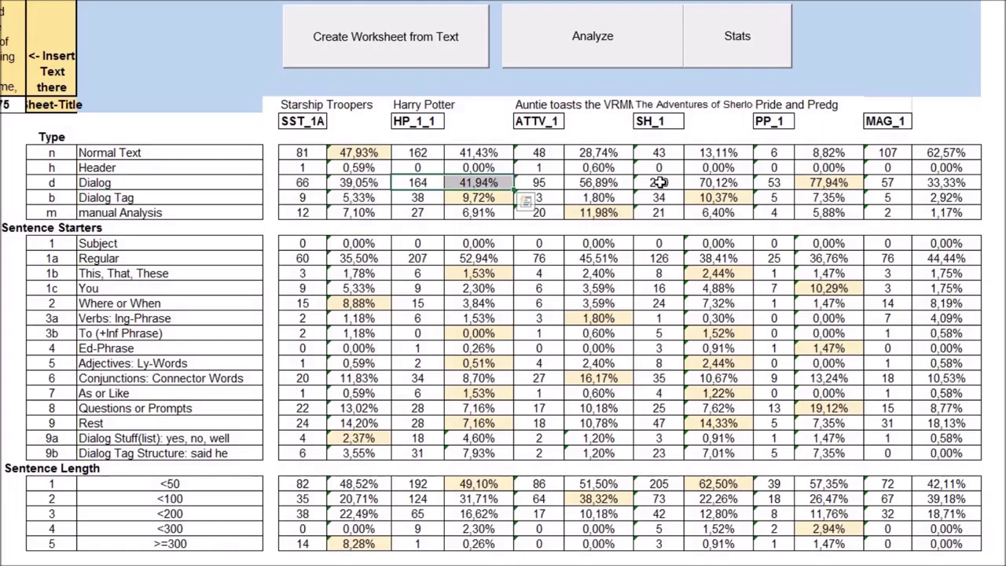
pyautogui.moveTo(659, 183); pyautogui.dragTo(711, 185)
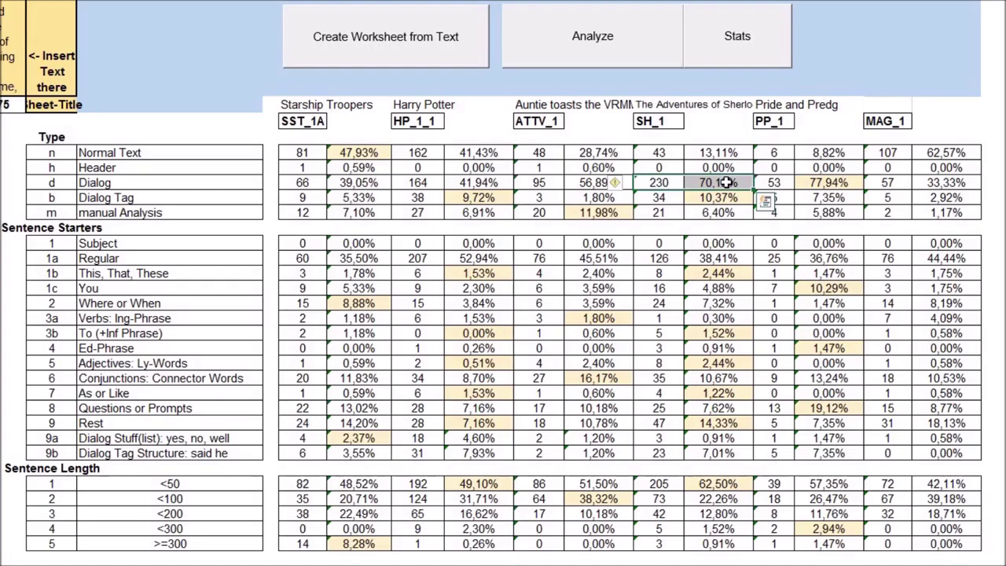
pyautogui.click(853, 183)
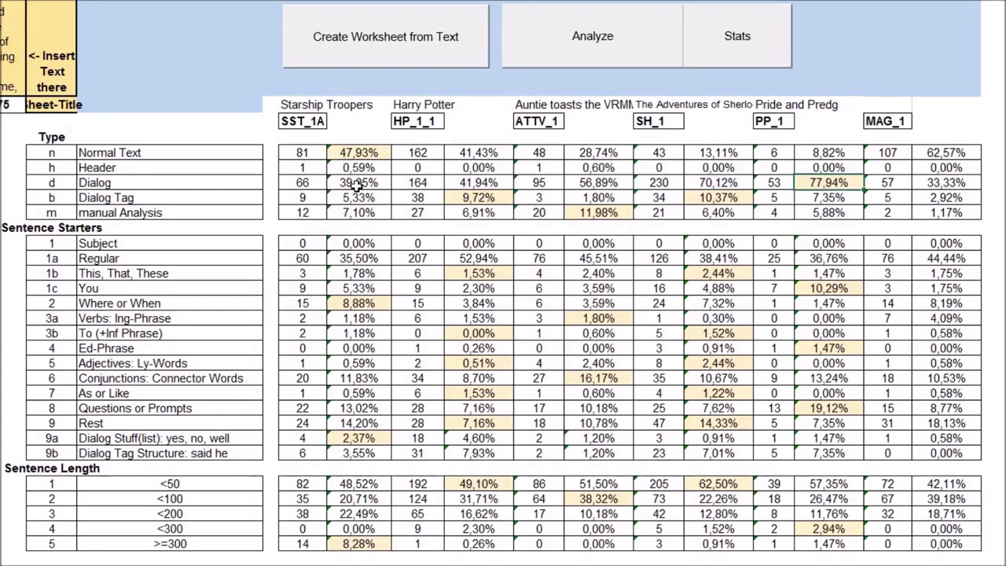
# Check the Regular, You and Where or When shares of Starship Troopers, along with the You and Dialog shares of PP_1.
pyautogui.click(358, 258)
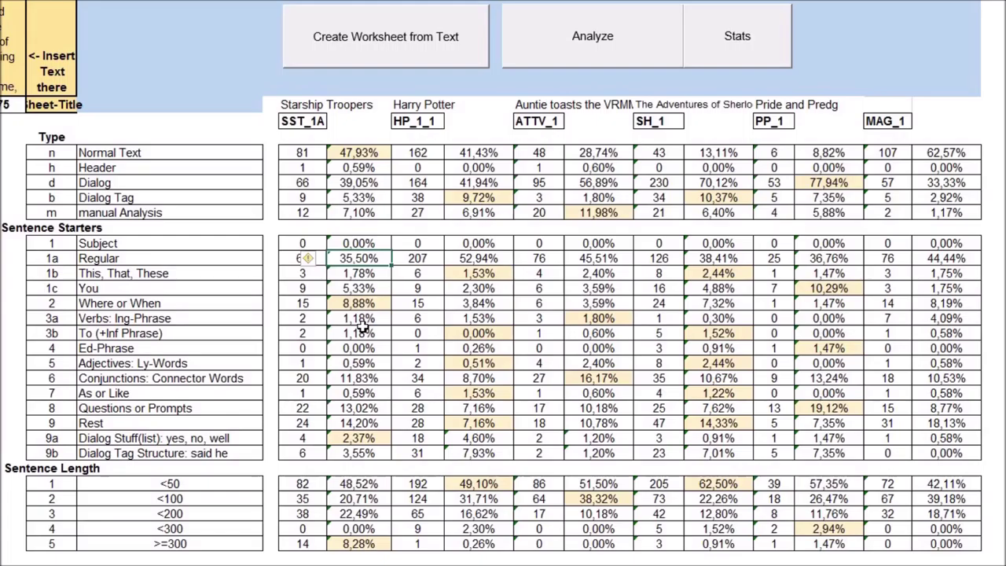
pyautogui.click(359, 288)
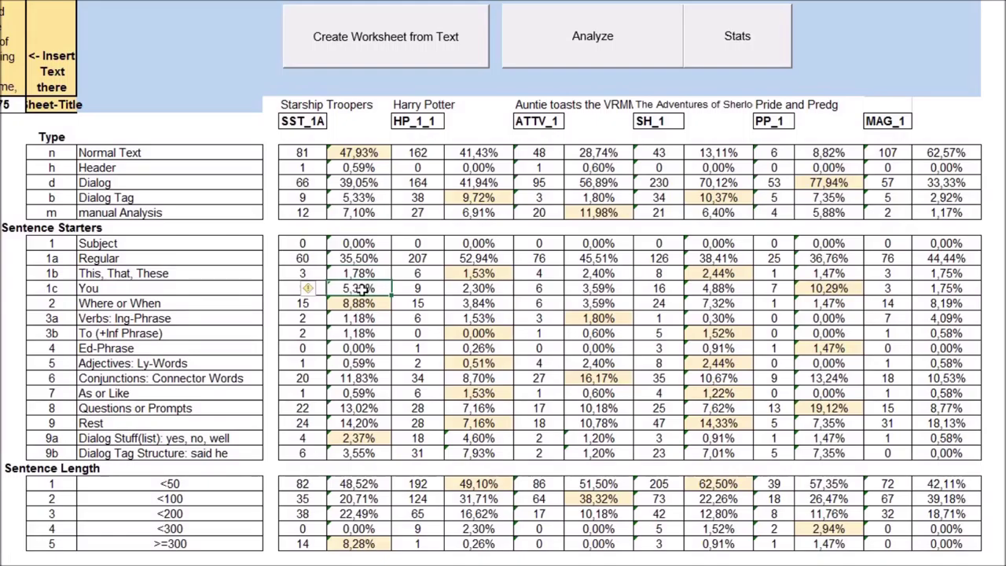
pyautogui.click(826, 292)
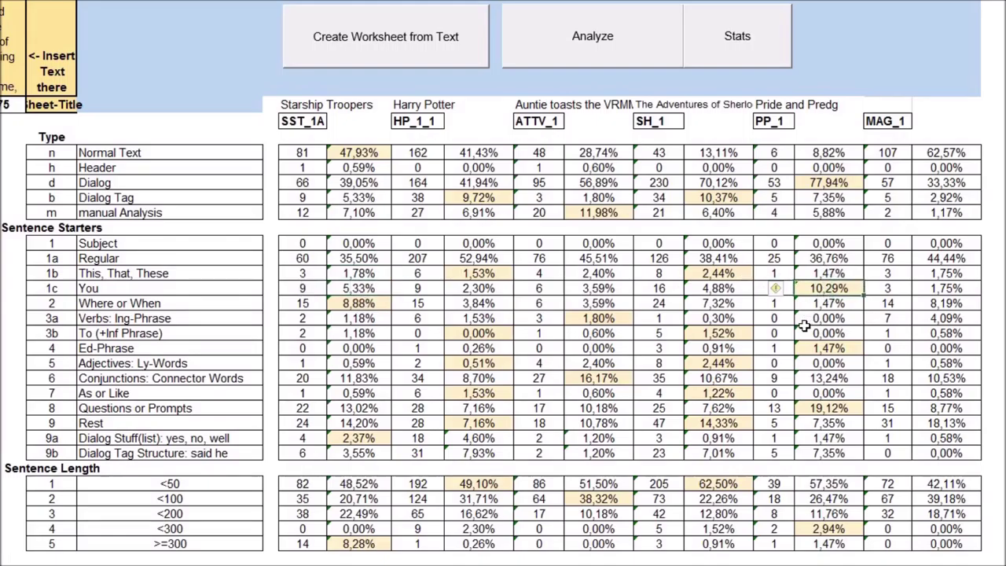
pyautogui.click(828, 183)
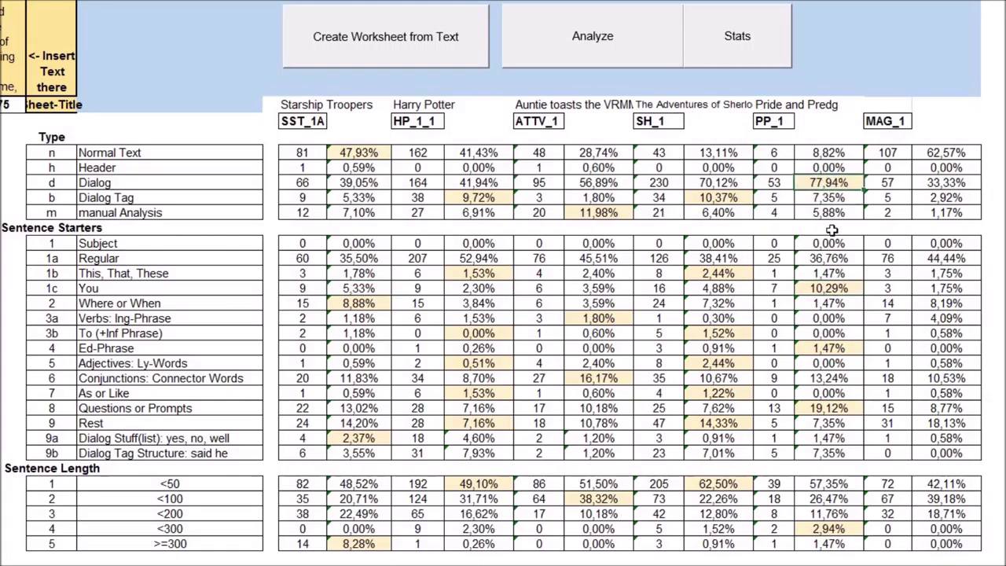
pyautogui.click(358, 307)
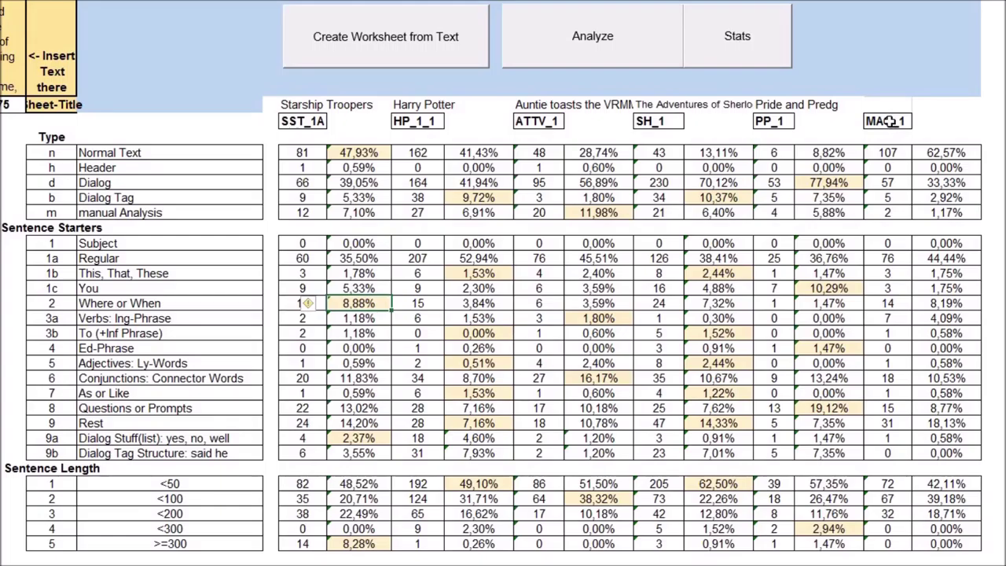
# Review the ATTV_1 column and its Conjunctions share, plus the Questions or Prompts and Dialog Stuff shares of Starship Troopers.
pyautogui.moveTo(543, 122); pyautogui.dragTo(599, 449)
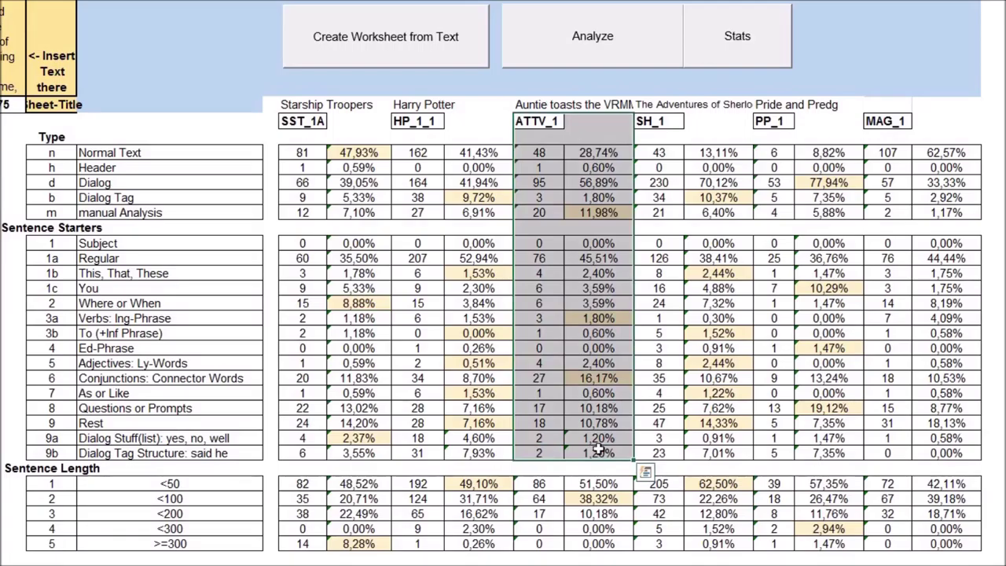
pyautogui.click(602, 381)
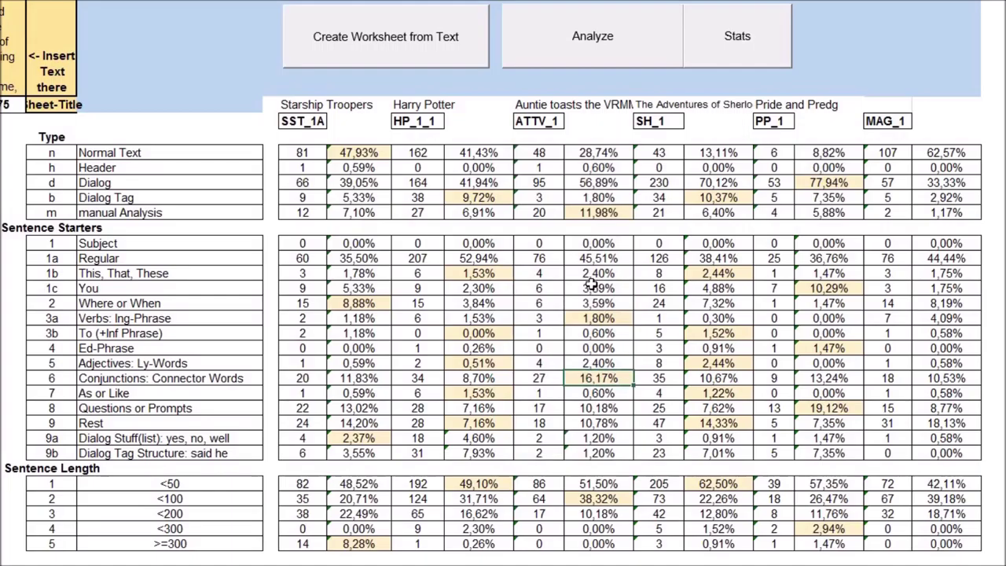
pyautogui.click(358, 408)
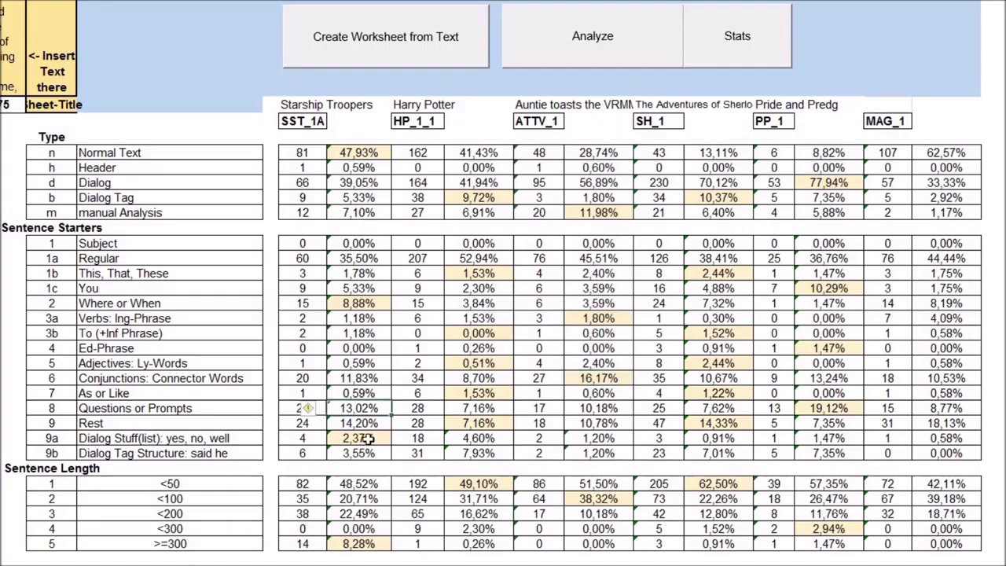
pyautogui.click(368, 440)
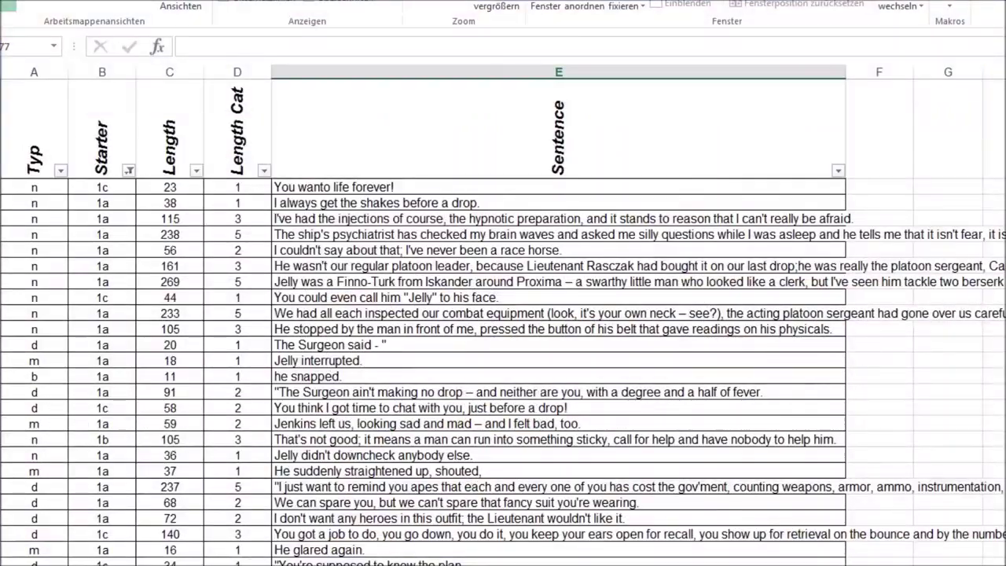
# Filter the Typ column of the 1a–1c starter sentences to types n and m, and check their Starter codes.
pyautogui.click(61, 170)
pyautogui.click(45, 470)
pyautogui.moveTo(103, 187); pyautogui.dragTo(106, 275)
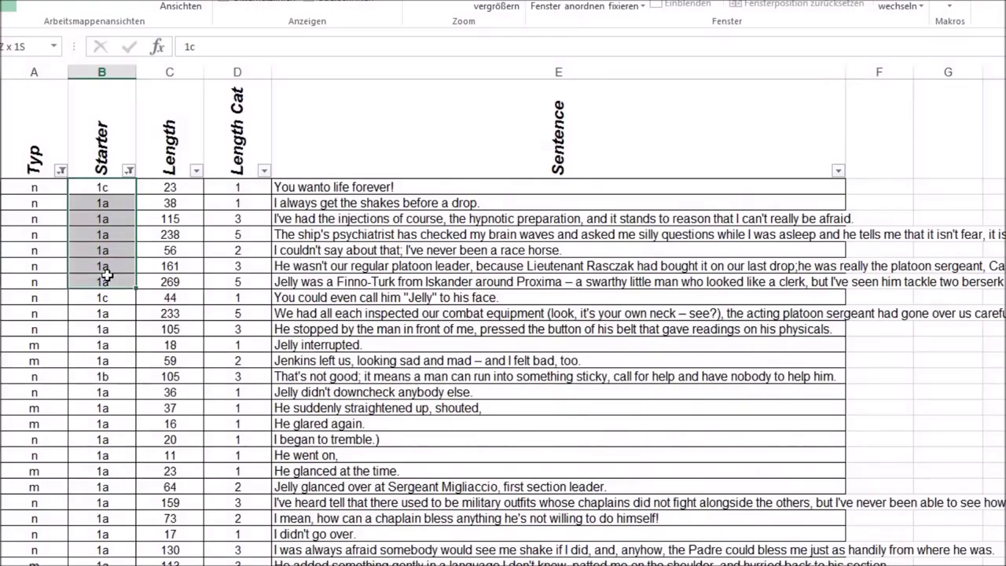
# Read through the filtered n and m sentences with starters 1a to 1c, down the list and back to the beginning.
pyautogui.click(330, 199)
pyautogui.press('Down')
pyautogui.press('Down')
pyautogui.press('Down')
pyautogui.press('Down')
pyautogui.press('Down')
pyautogui.press('Down')
pyautogui.press('Down')
pyautogui.press('Down')
pyautogui.press('Down')
pyautogui.press('Down')
pyautogui.press('Down')
pyautogui.press('Down')
pyautogui.press('Down')
pyautogui.press('Down')
pyautogui.press('Down')
pyautogui.press('Down')
pyautogui.press('Down')
pyautogui.press('Down')
pyautogui.press('Down')
pyautogui.press('Down')
pyautogui.press('Down')
pyautogui.press('Down')
pyautogui.press('Down')
pyautogui.press('Down')
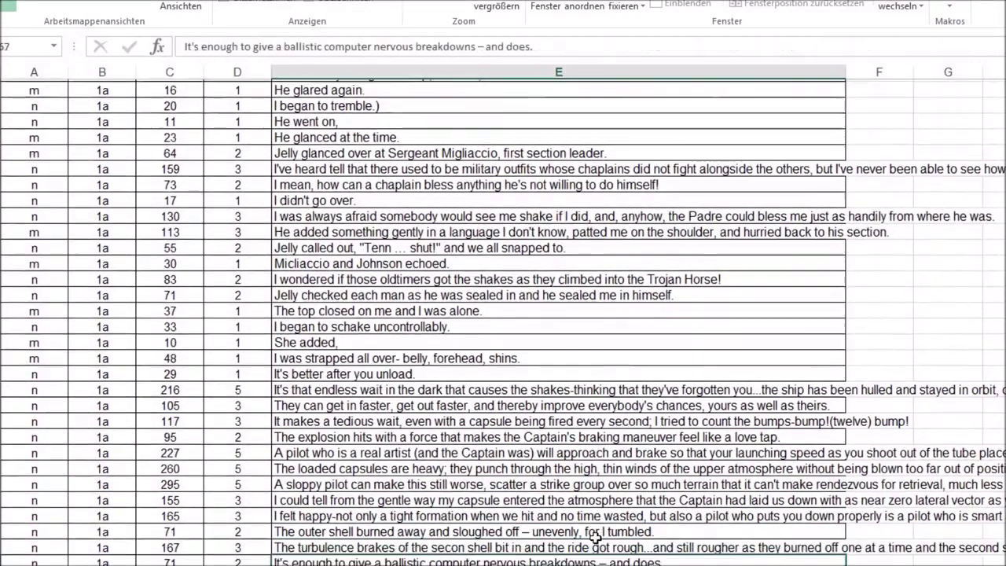
pyautogui.press('Up')
pyautogui.press('Up')
pyautogui.press('Up')
pyautogui.press('Up')
pyautogui.press('Up')
pyautogui.press('Up')
pyautogui.press('Up')
pyautogui.press('Up')
pyautogui.press('Up')
pyautogui.press('Up')
pyautogui.press('Up')
pyautogui.press('Up')
pyautogui.press('Up')
pyautogui.press('Up')
pyautogui.press('Up')
pyautogui.press('Up')
pyautogui.press('Up')
pyautogui.press('Up')
pyautogui.press('Up')
pyautogui.press('Up')
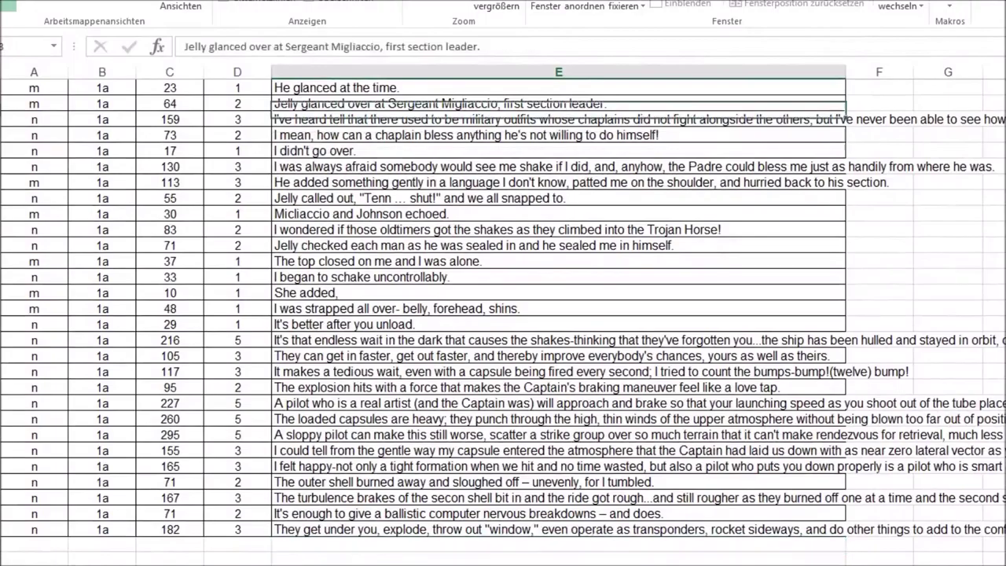
pyautogui.press('Down')
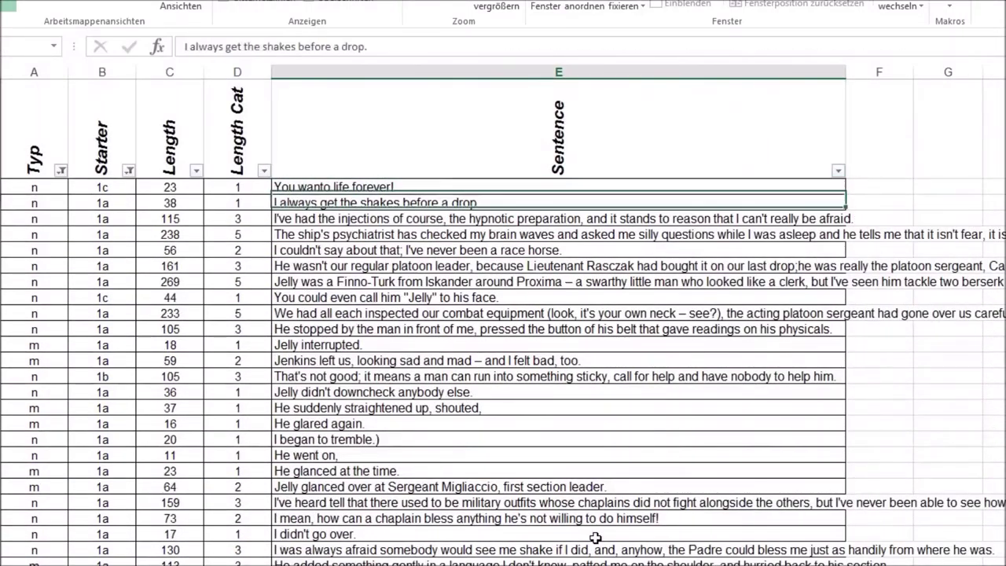
# Filter the Starter column to category 2 and examine the sentences it contains.
pyautogui.hotkey('ctrl', 'pagedown')
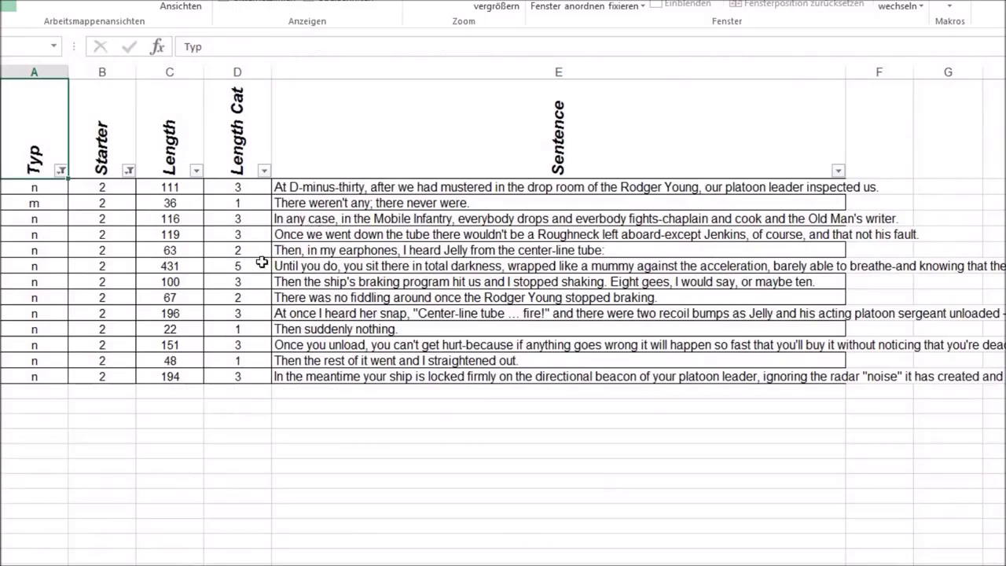
pyautogui.click(306, 331)
pyautogui.click(307, 375)
# Filter the Starter column to 3a and 3b and read the sentence beginning "To add to the fun".
pyautogui.scroll(-5, 307, 375)
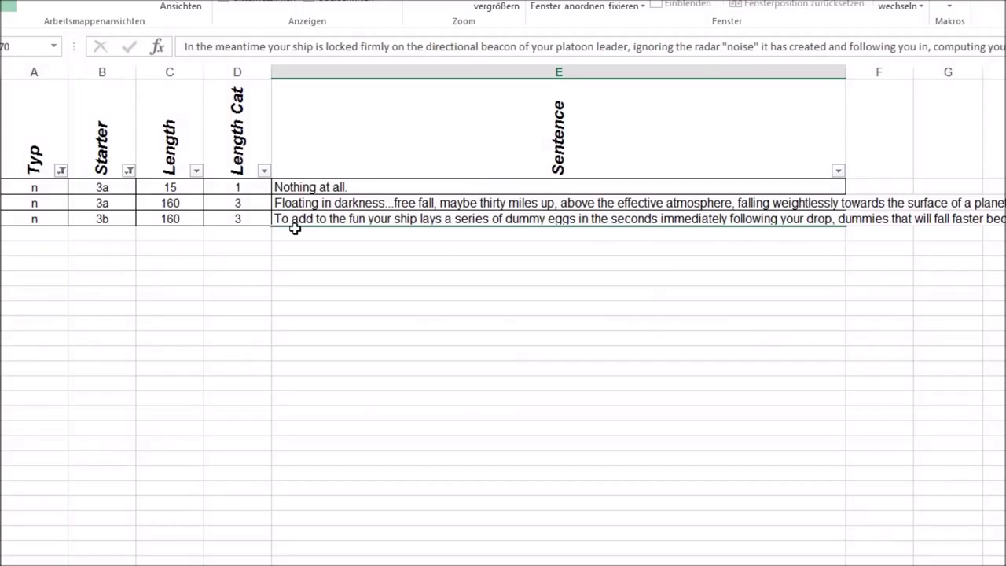
pyautogui.press('Up')
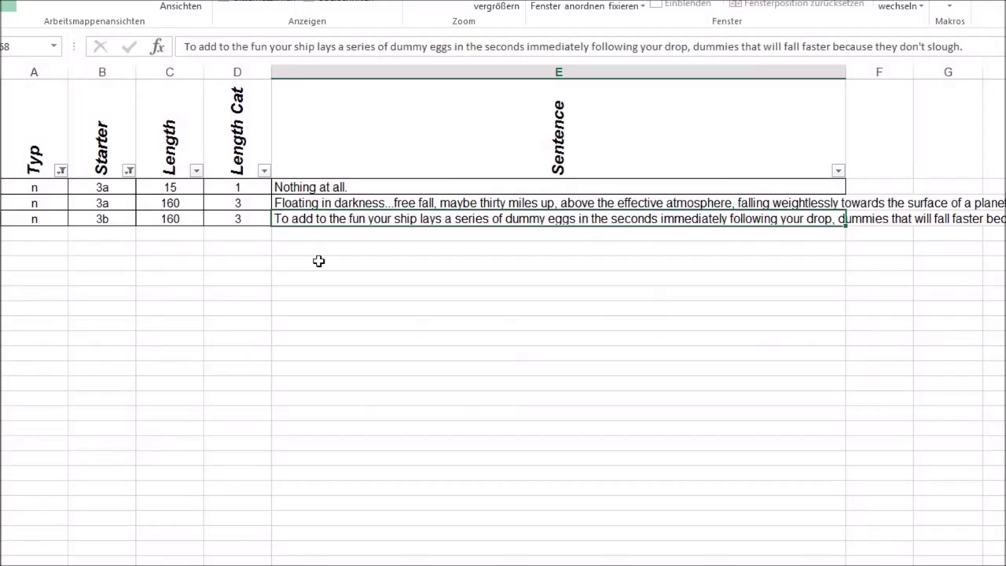
pyautogui.press('Up')
pyautogui.press('Down')
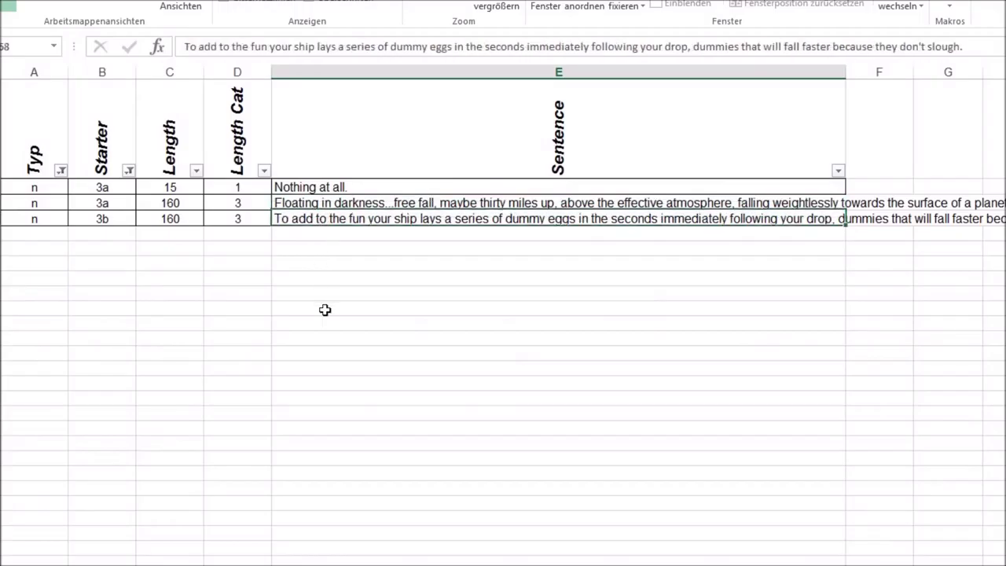
# Filter the Starter column to category 6 and examine the sentences opening with "And" and "But".
pyautogui.click(129, 170)
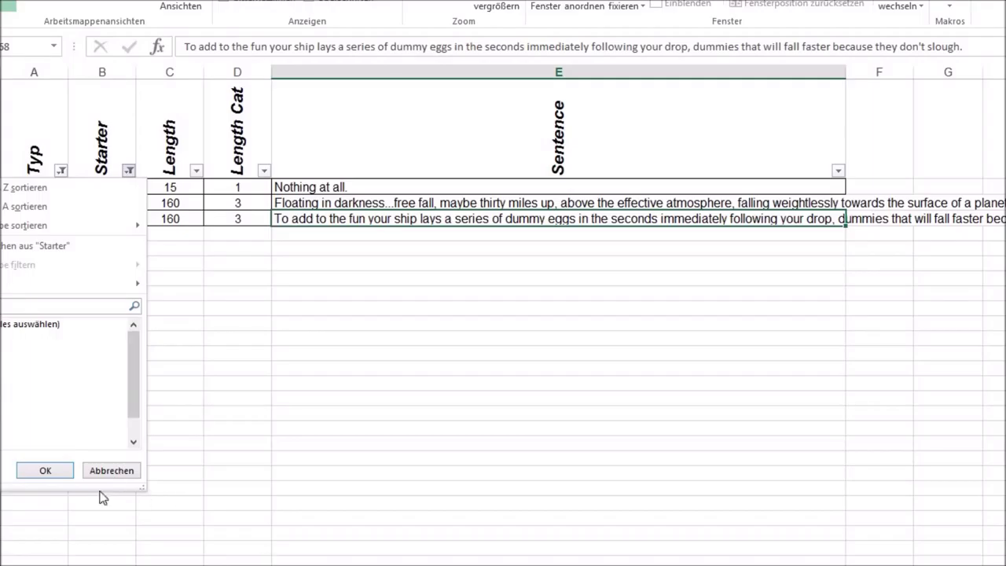
pyautogui.press('Escape')
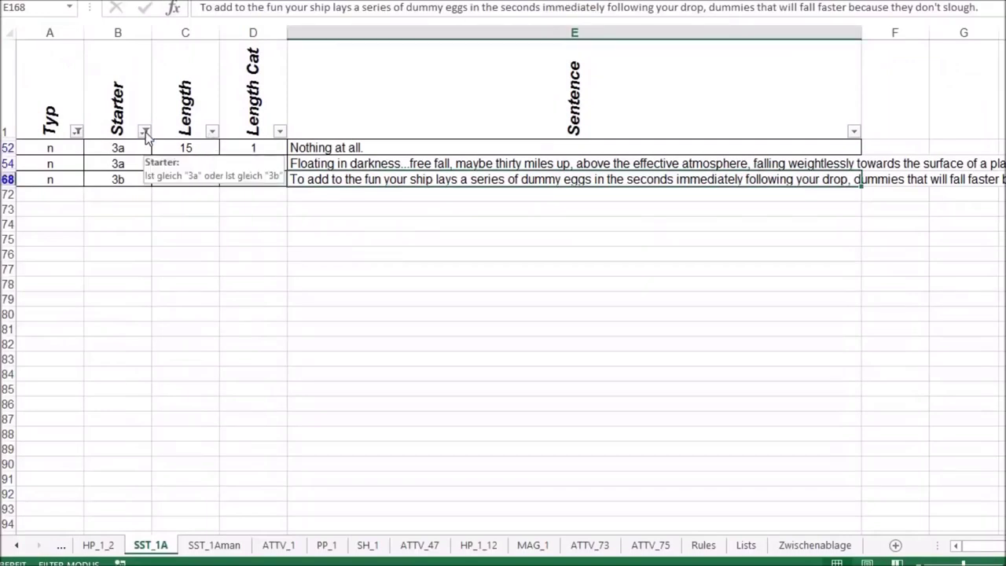
pyautogui.click(146, 132)
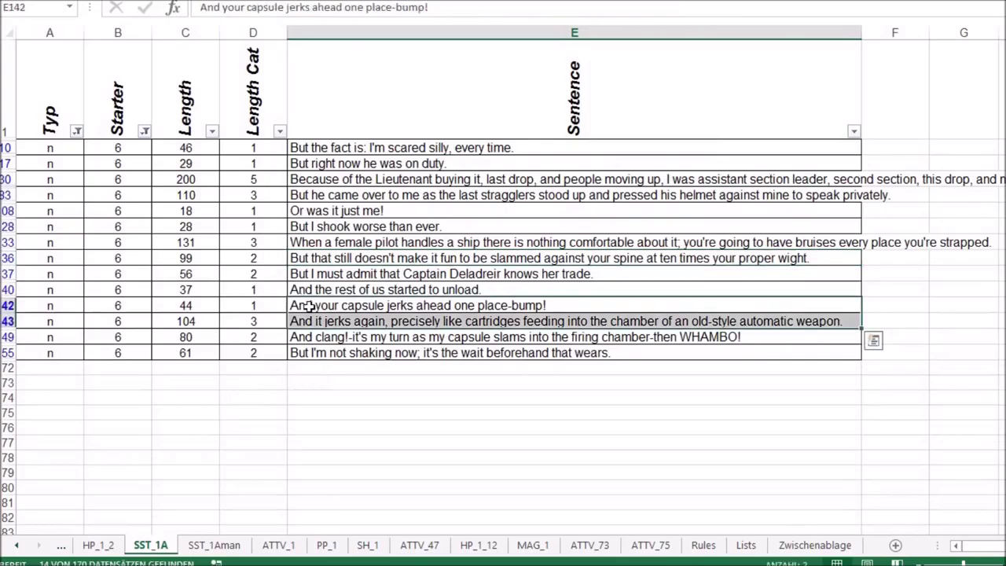
pyautogui.moveTo(306, 291); pyautogui.dragTo(304, 322)
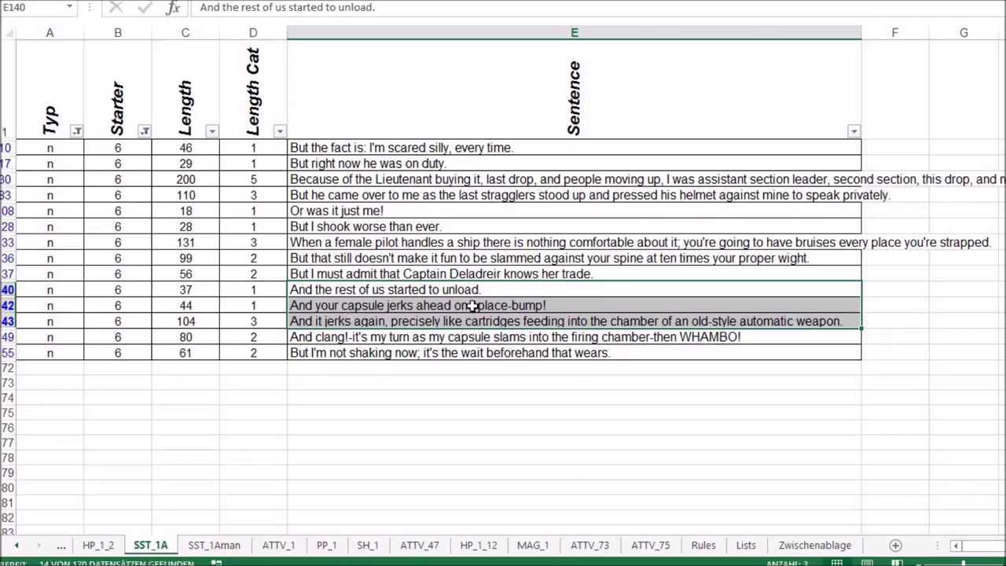
pyautogui.click(508, 306)
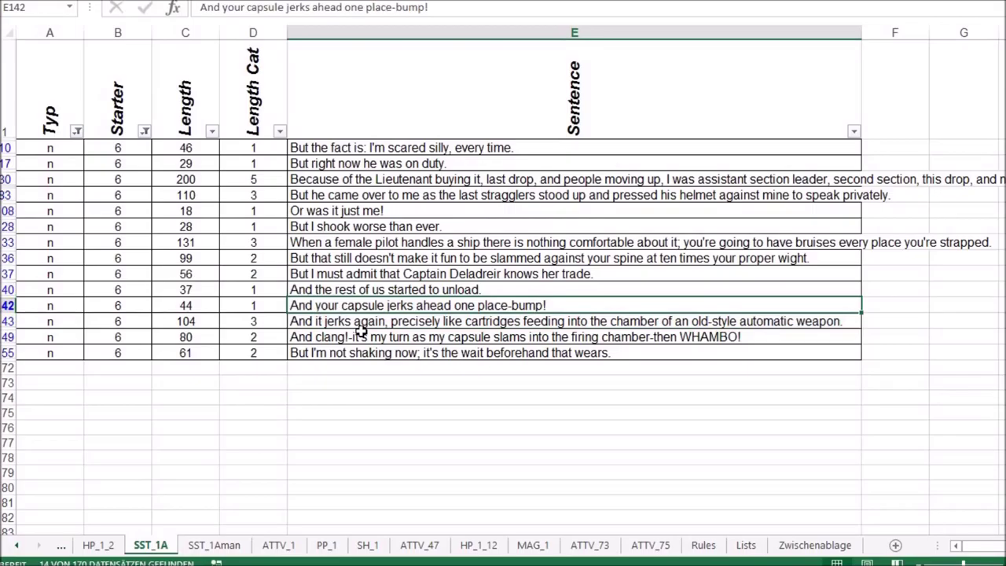
pyautogui.click(313, 226)
pyautogui.click(311, 258)
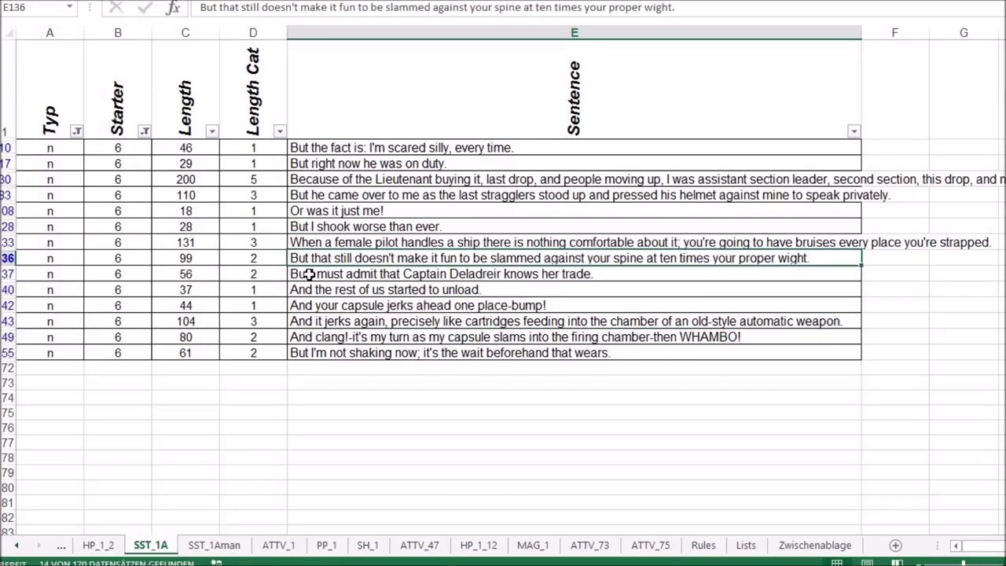
pyautogui.press('Down')
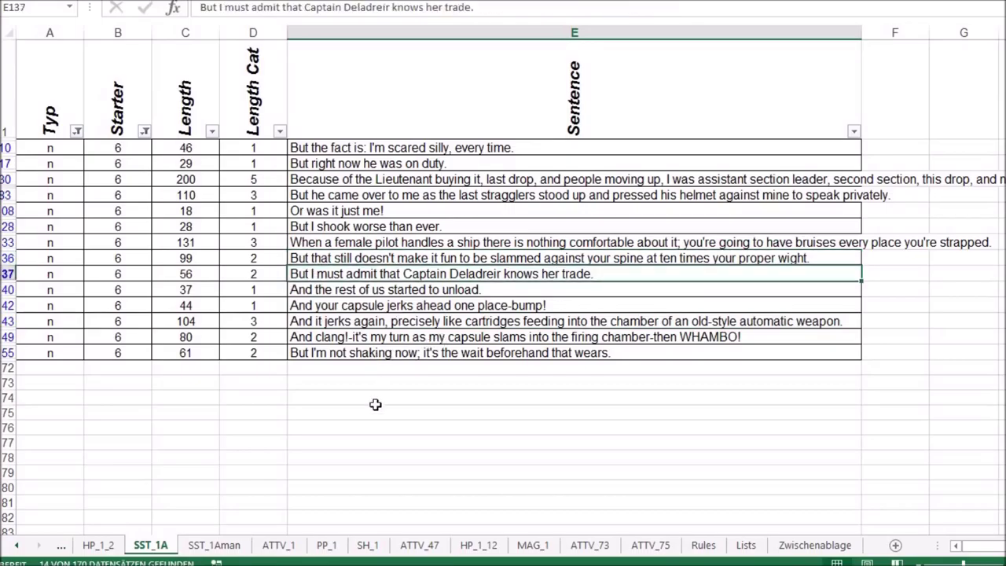
pyautogui.hotkey('ctrl', 'Down')
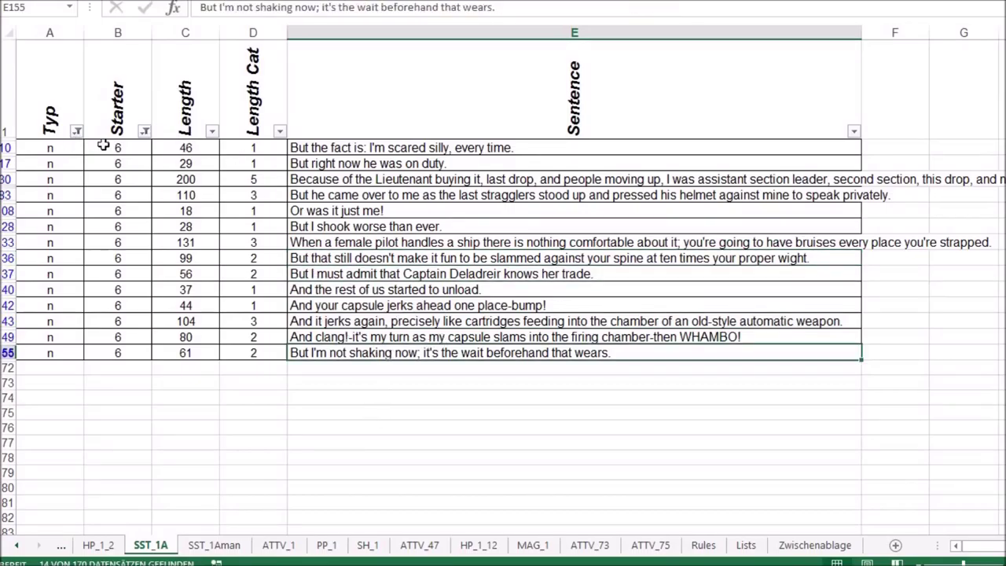
# Filter the Starter column to category 7 to view its sentences, and switch the filter to category 8.
pyautogui.click(134, 130)
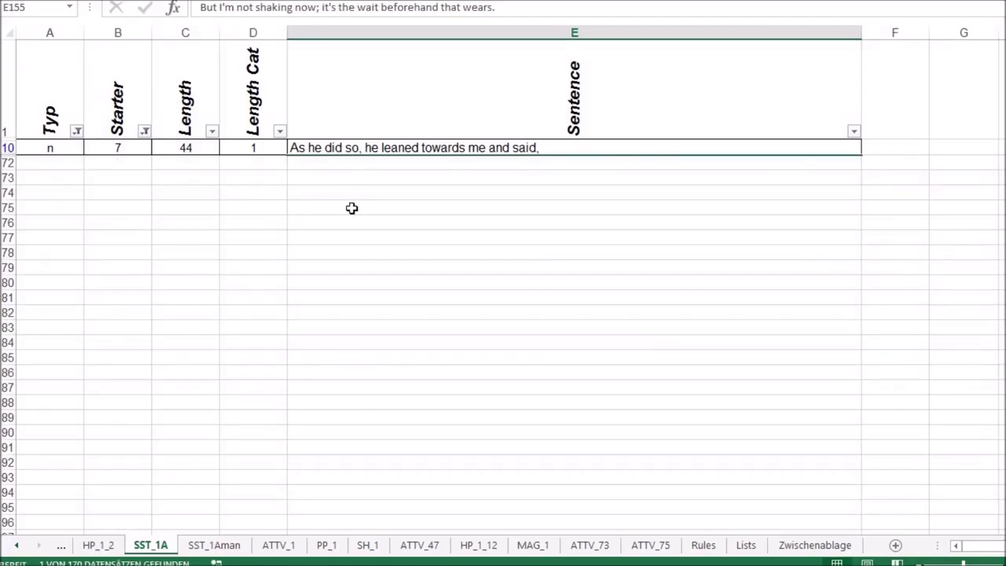
pyautogui.click(144, 131)
pyautogui.click(47, 429)
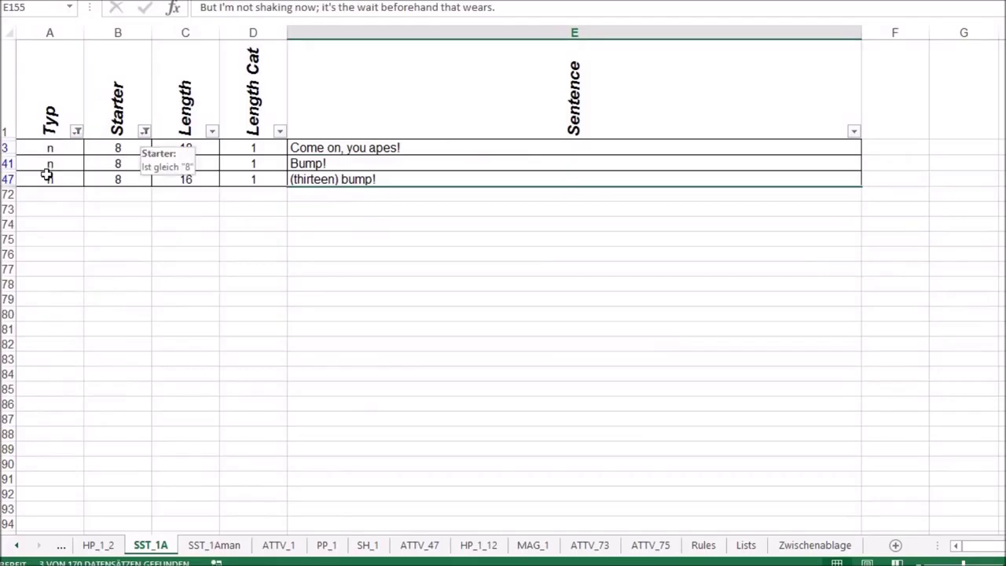
# Clear the Typ filter so all types are included, and look through the category 8 questions and prompts in the dialog.
pyautogui.click(77, 132)
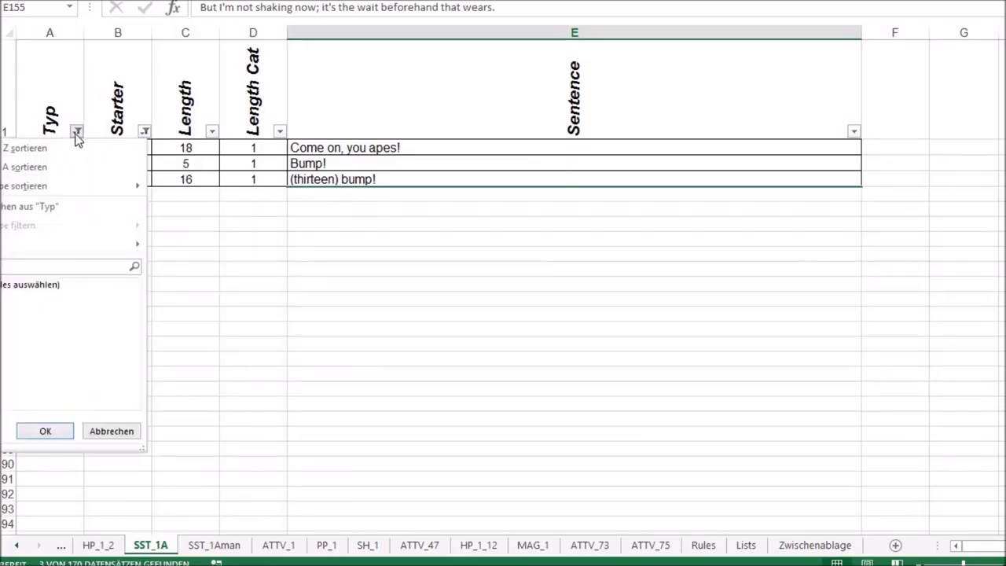
pyautogui.click(63, 431)
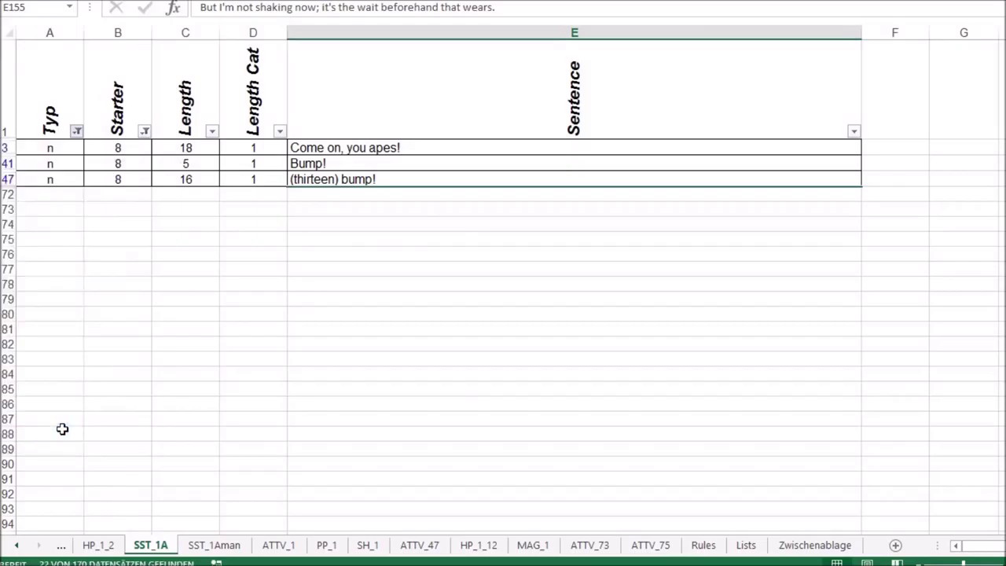
pyautogui.moveTo(305, 274); pyautogui.dragTo(45, 275)
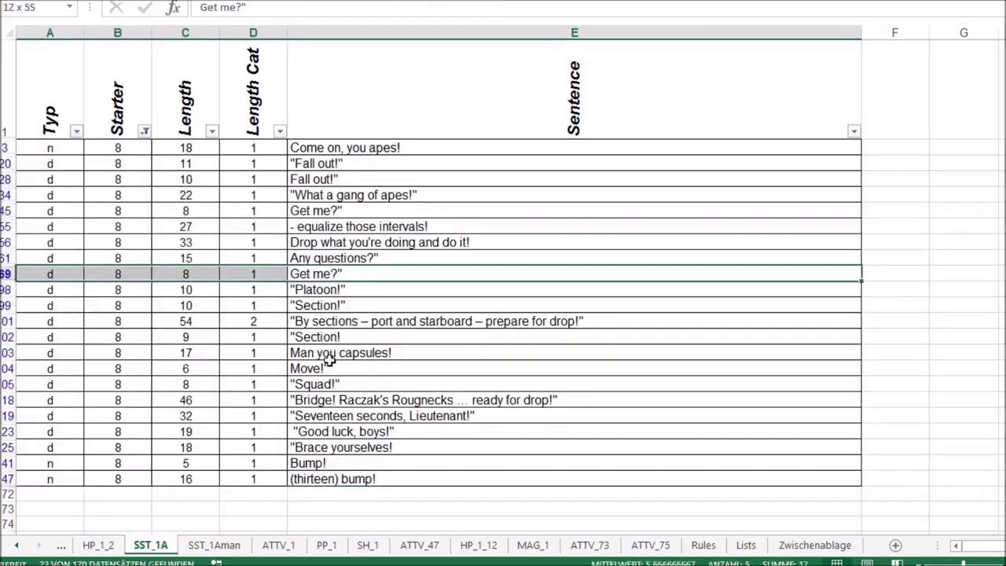
pyautogui.click(316, 448)
# Filter the Starter column to category 9 and restrict the Typ column to the n sentences.
pyautogui.click(145, 132)
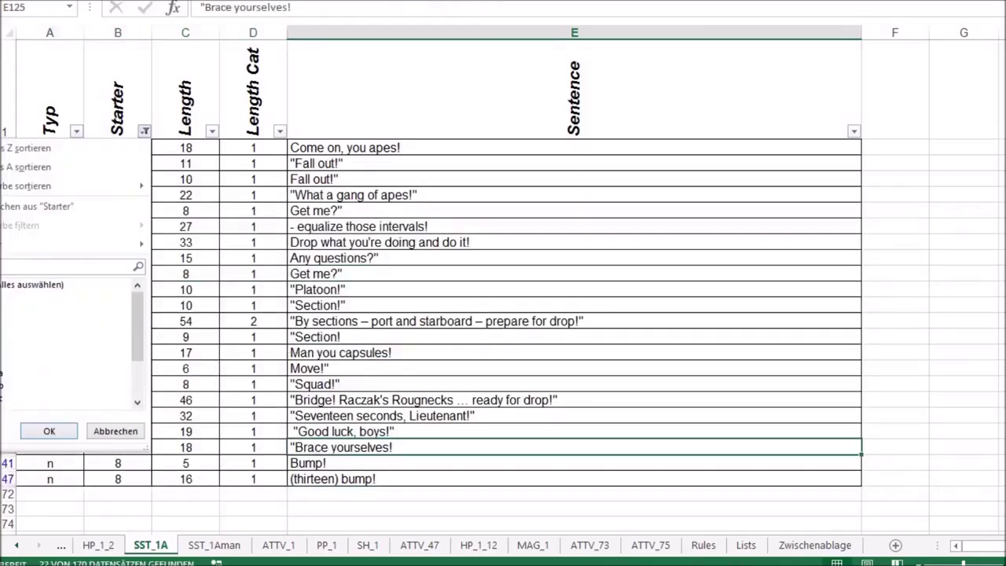
pyautogui.click(48, 431)
pyautogui.click(77, 131)
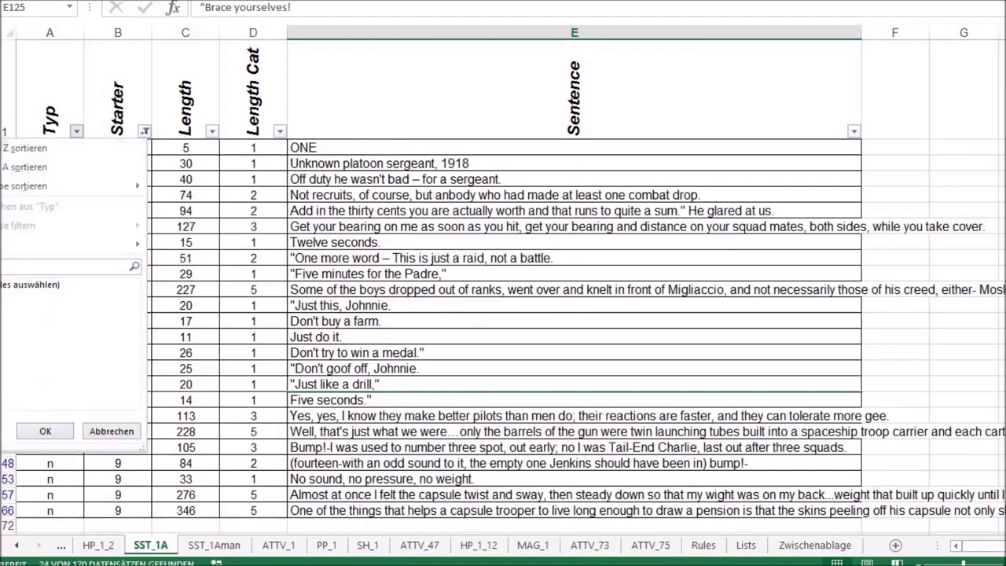
pyautogui.click(45, 431)
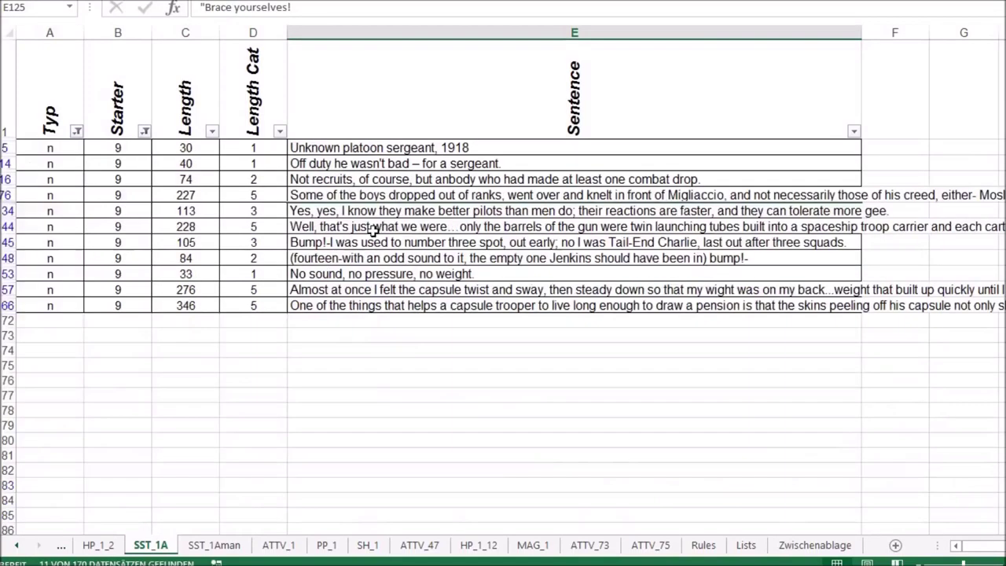
# Examine the openings of the n sentences in starter category 9, down to "Some of the boys dropped out of ranks".
pyautogui.click(330, 151)
pyautogui.press('Down')
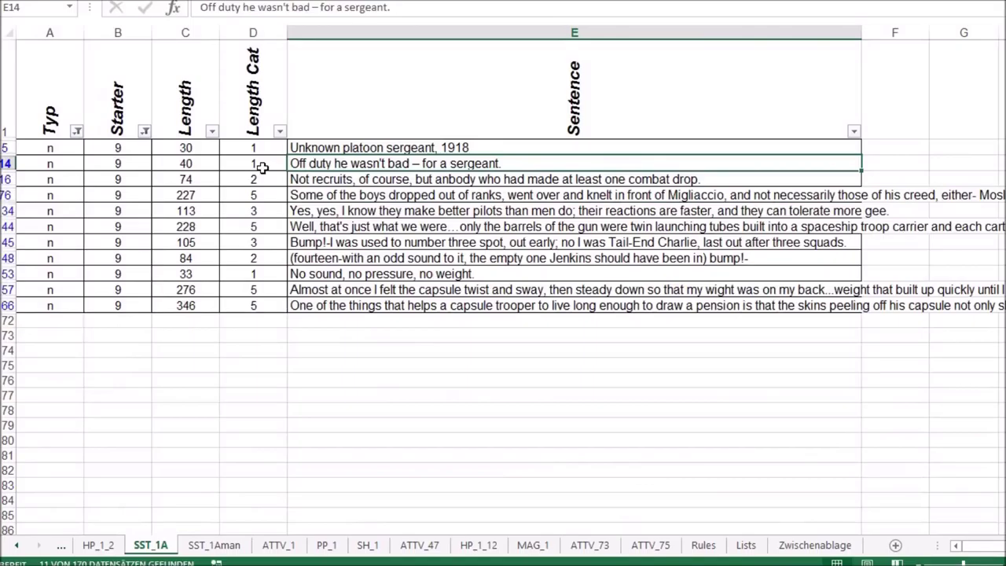
pyautogui.click(315, 196)
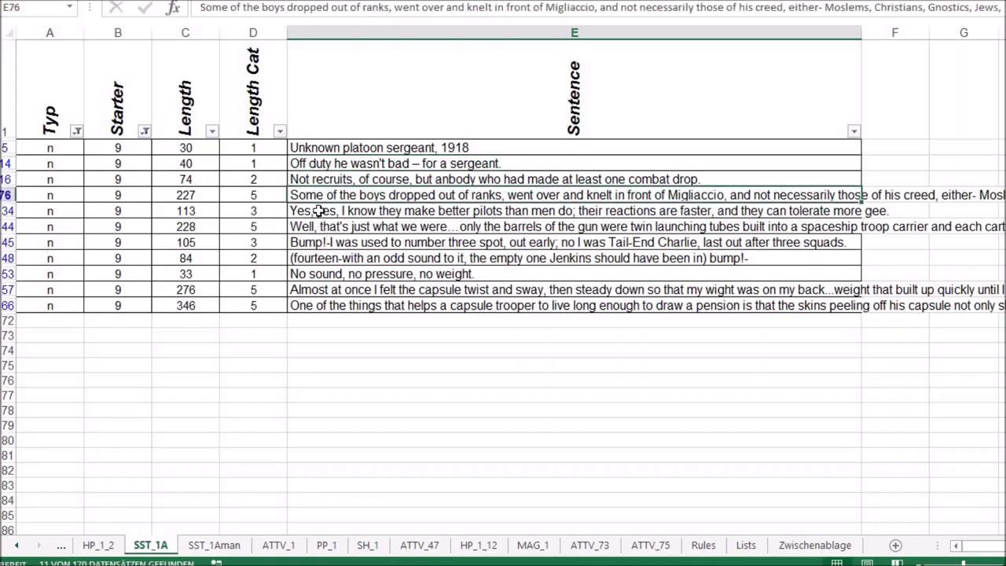
# Examine the remaining n sentences in starter category 9, comparing the openings "One of the things", "Yes, yes" and "Well, that's just what we were".
pyautogui.click(324, 306)
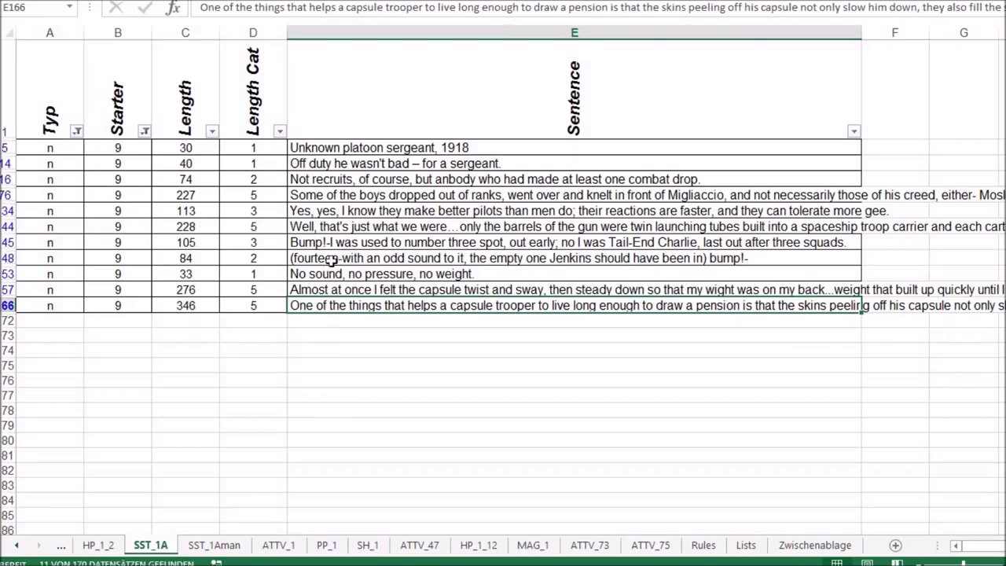
pyautogui.click(319, 210)
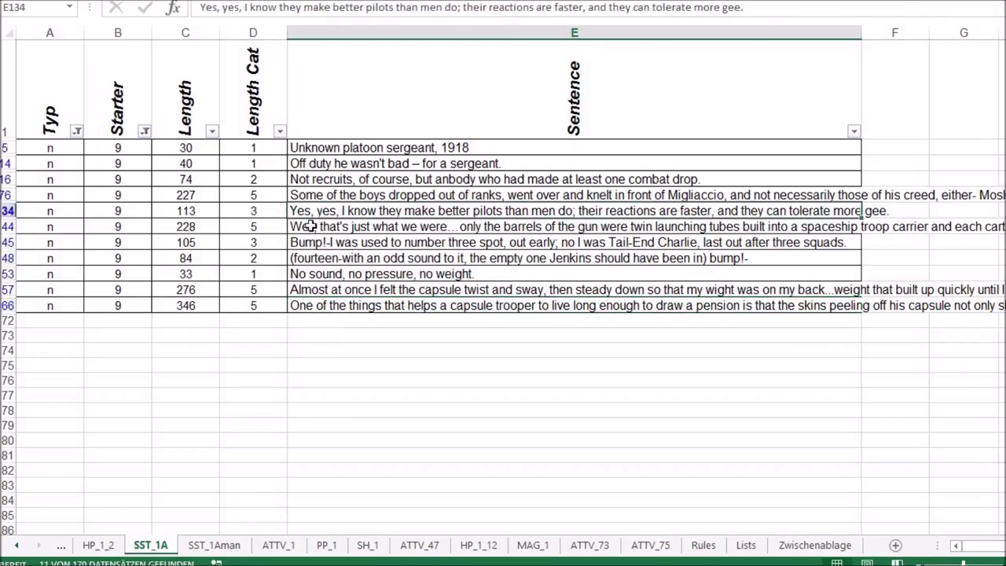
pyautogui.click(317, 228)
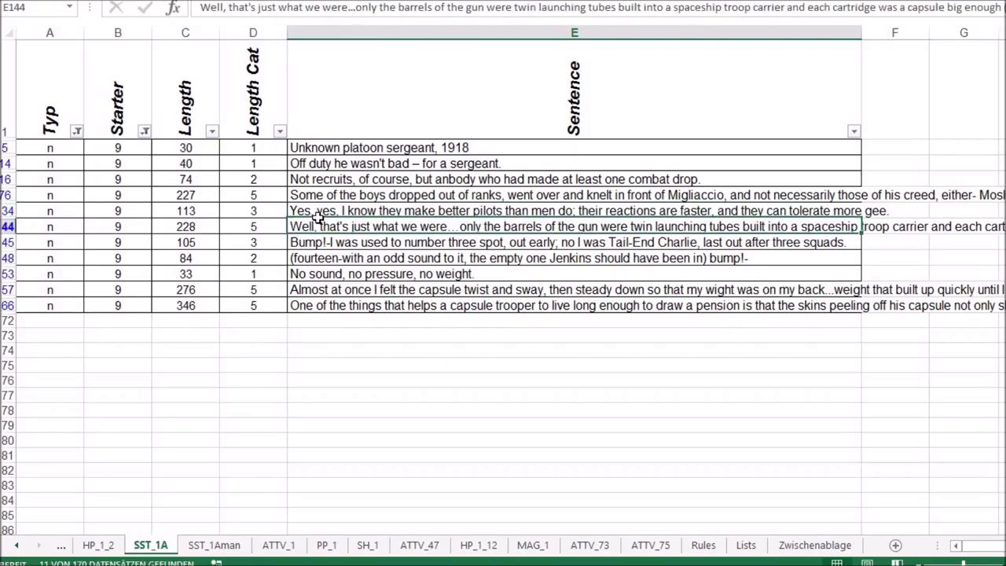
pyautogui.click(318, 217)
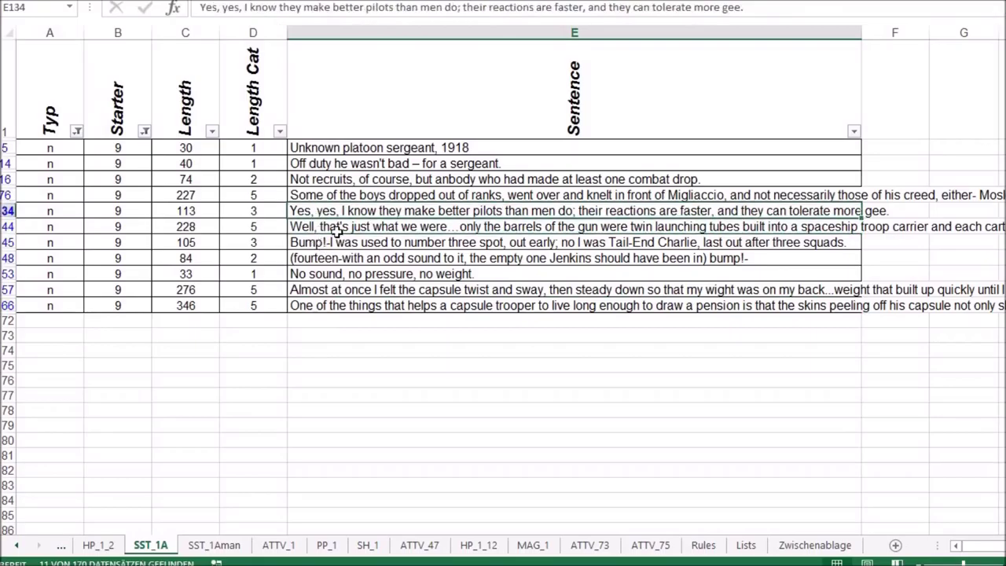
pyautogui.click(328, 259)
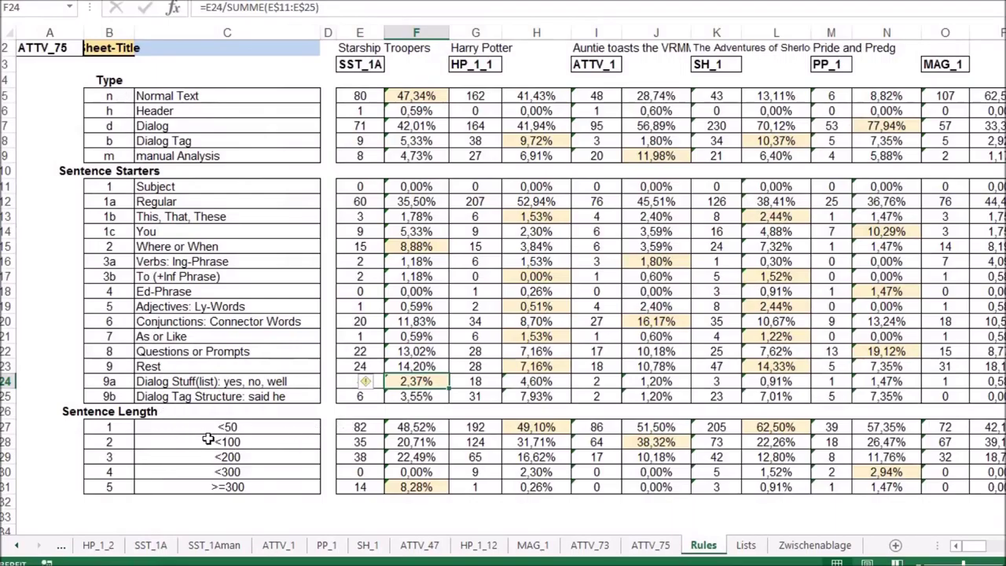
# Examine the Starship Troopers sentence length counts on the Rules sheet, from the medium categories <100 and <200 to the longest category.
pyautogui.click(411, 425)
pyautogui.click(366, 444)
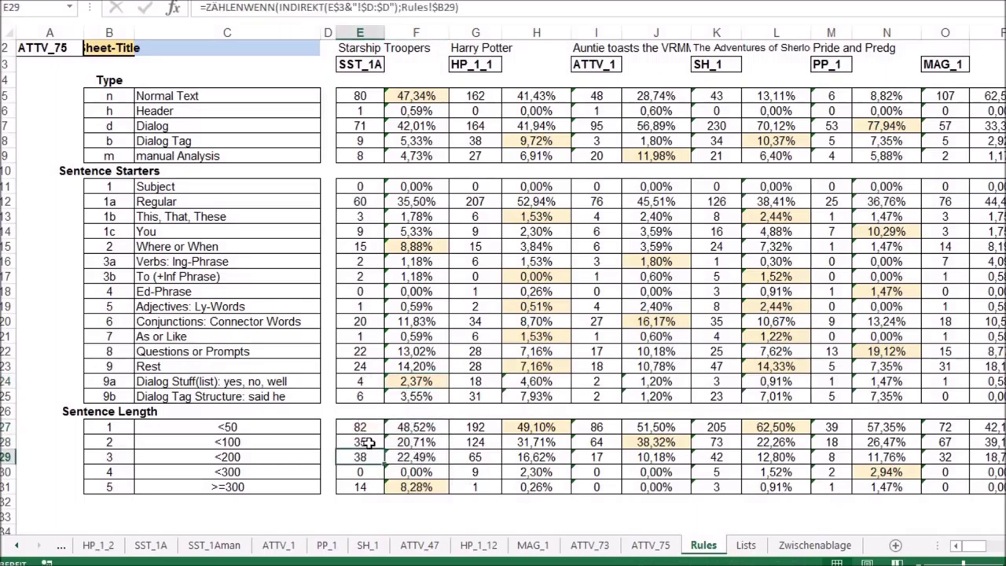
pyautogui.click(375, 457)
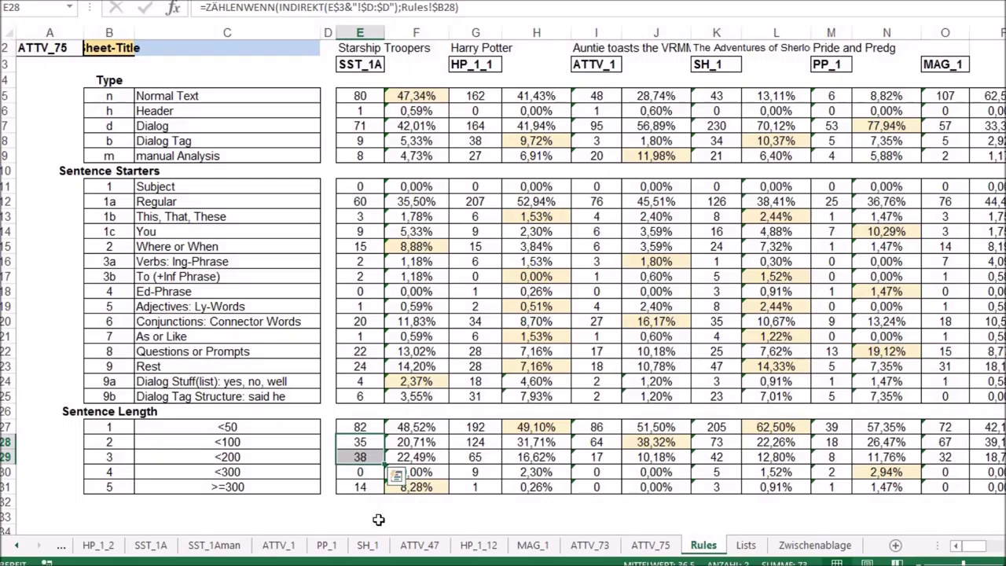
pyautogui.click(370, 487)
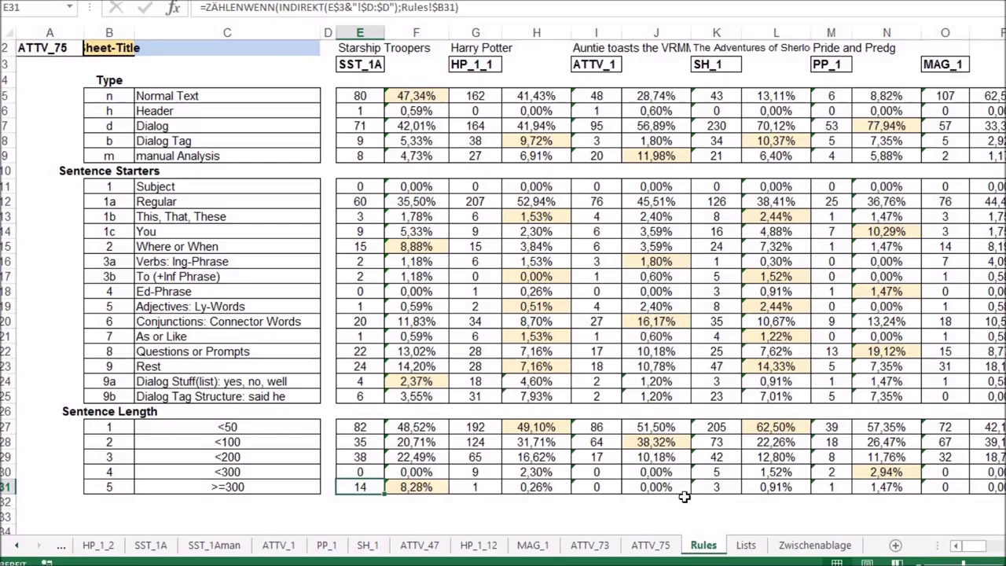
# Compare the counts and shares of the longest sentences (length category 5) for the other texts with those of Starship Troopers.
pyautogui.press('Right')
pyautogui.press('Right')
pyautogui.press('Right')
pyautogui.press('Right')
pyautogui.moveTo(629, 486); pyautogui.dragTo(598, 487)
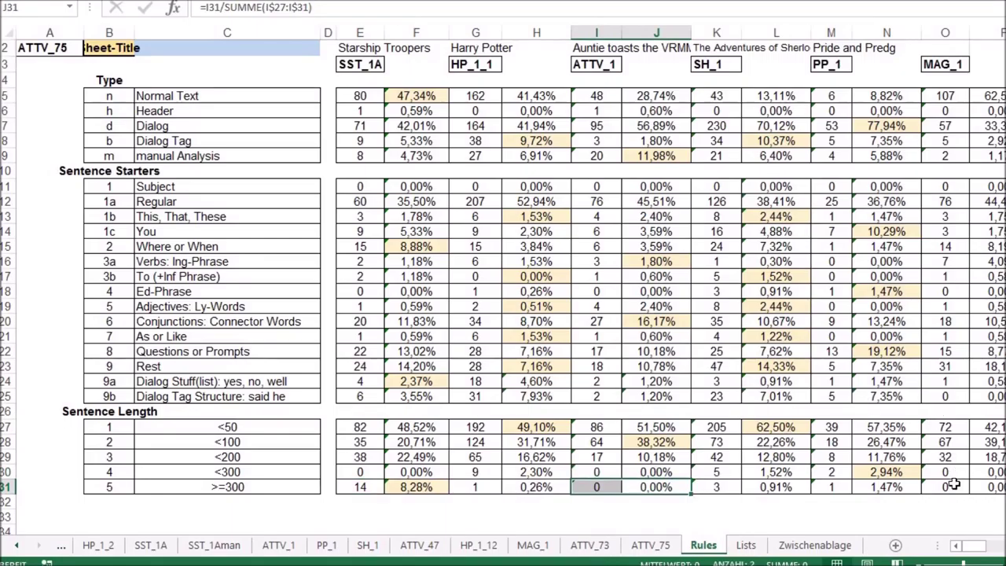
pyautogui.moveTo(953, 485); pyautogui.dragTo(975, 494)
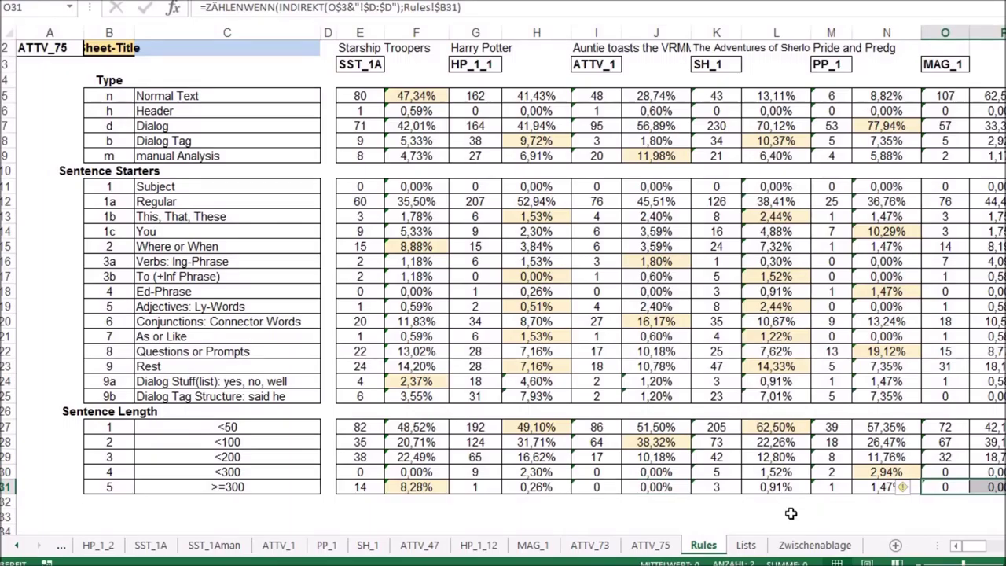
pyautogui.click(519, 488)
pyautogui.click(483, 489)
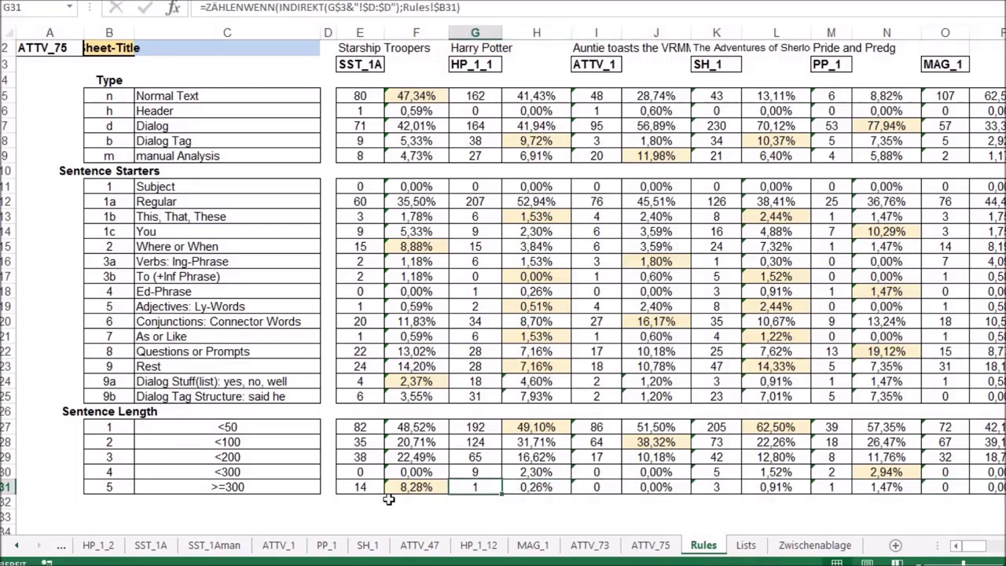
pyautogui.press('Left')
pyautogui.press('Left')
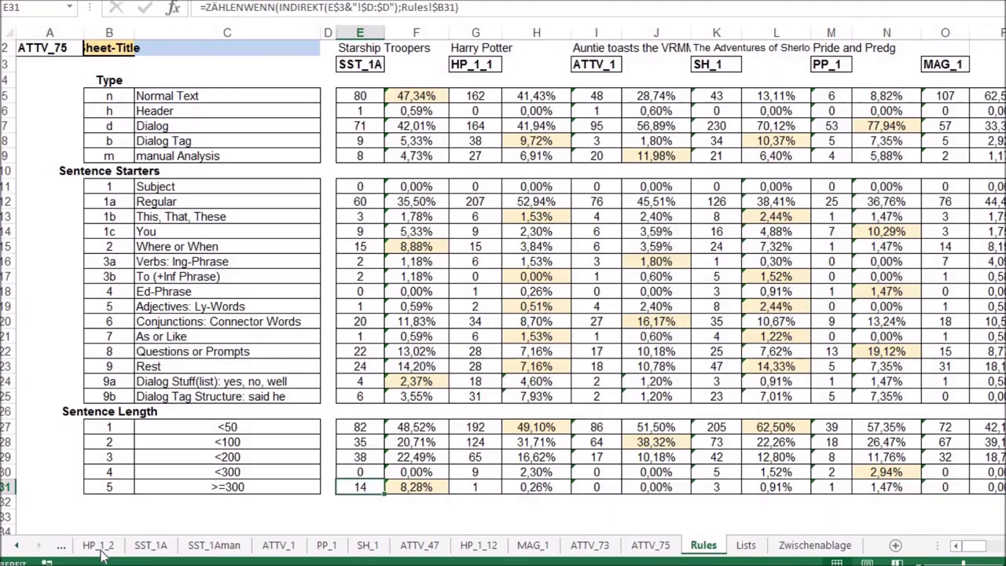
# Restrict the SST_1A sheet to n sentences of length category 5, without a starter filter, and read the one about the ship's psychiatrist.
pyautogui.click(151, 545)
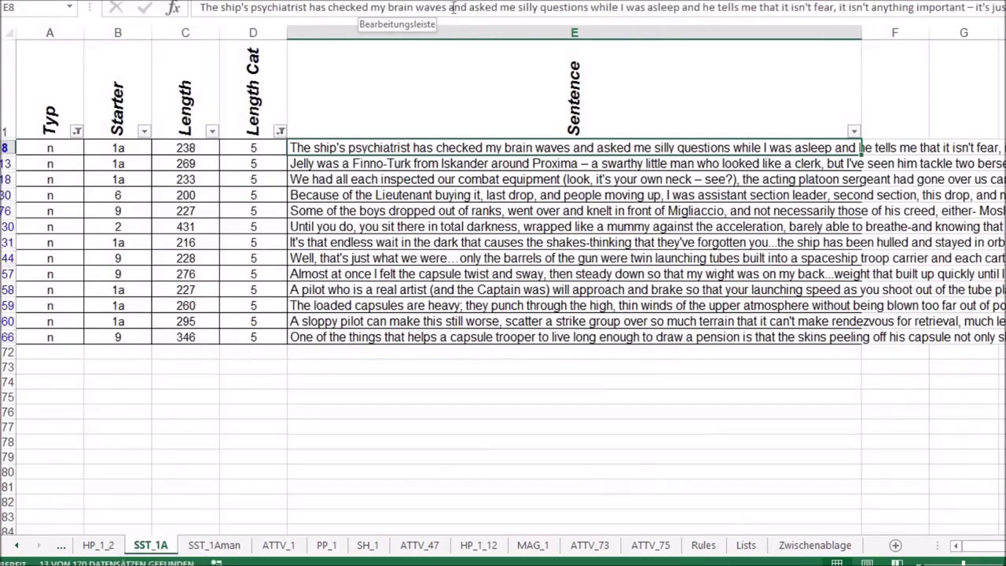
pyautogui.doubleClick(606, 7)
pyautogui.doubleClick(691, 7)
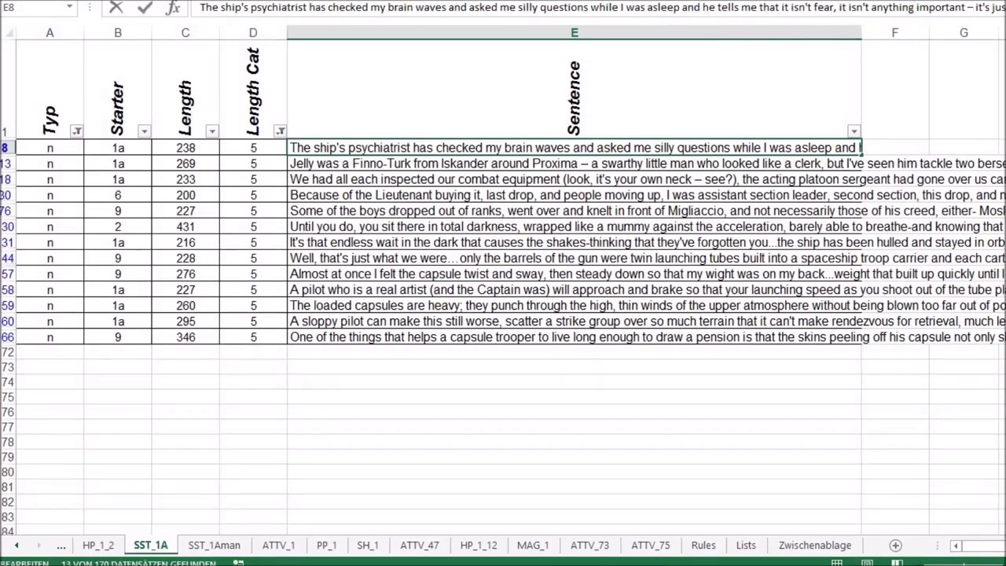
pyautogui.press('Return')
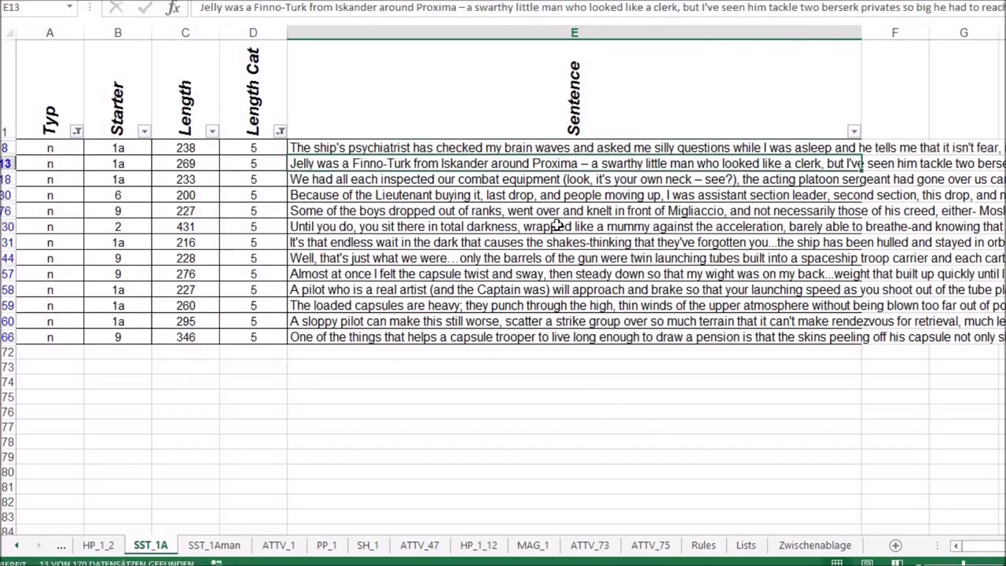
# Examine the inserted description "a swarthy little man who looked like a clerk," in the row 13 sentence, leaving the text unchanged.
pyautogui.doubleClick(575, 8)
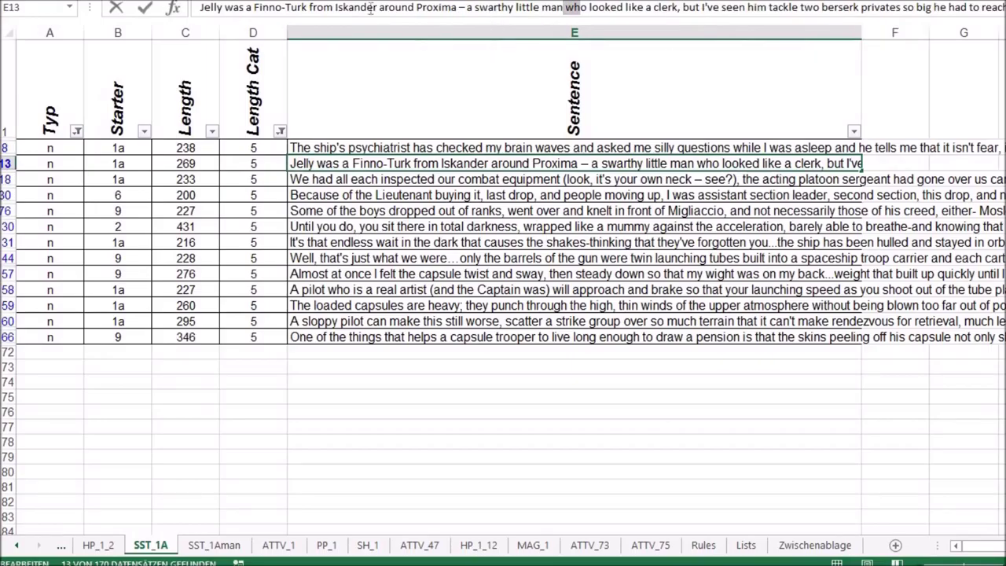
pyautogui.moveTo(467, 8); pyautogui.dragTo(680, 8)
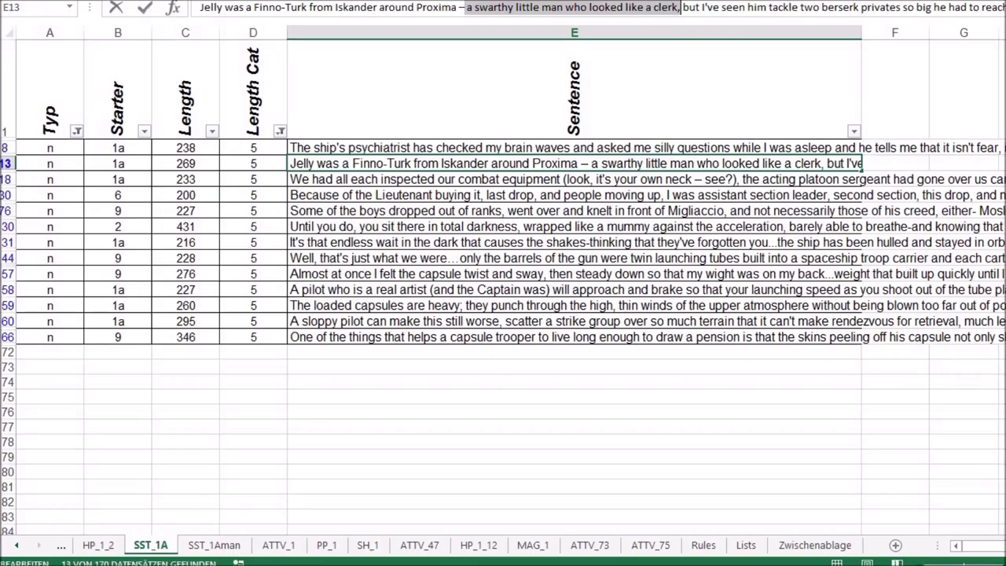
pyautogui.press('Return')
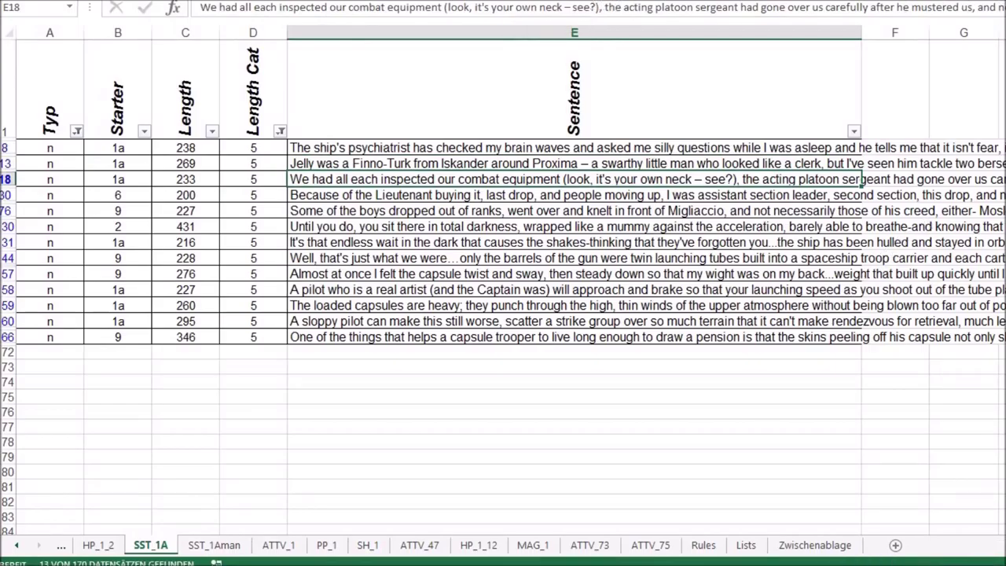
# Read through the further length category 5 sentences, following the one starting "Until you do, you sit there in total darkness" to its end.
pyautogui.press('Down')
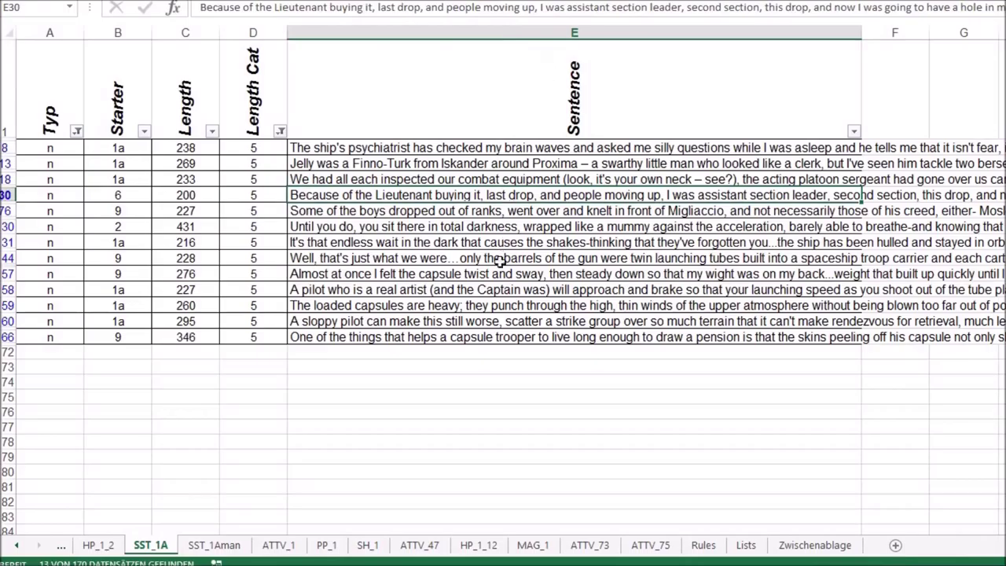
pyautogui.press('Down')
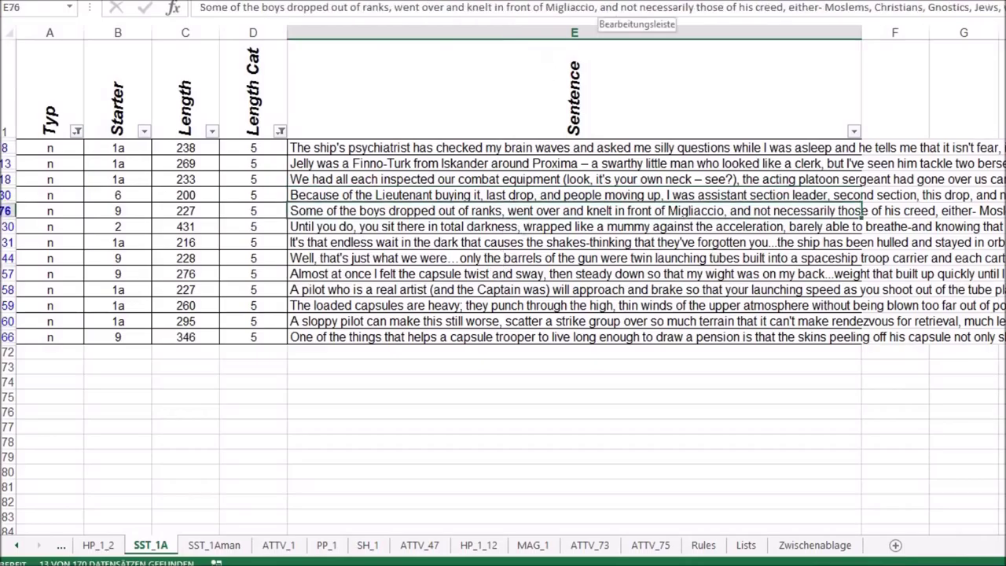
pyautogui.press('Down')
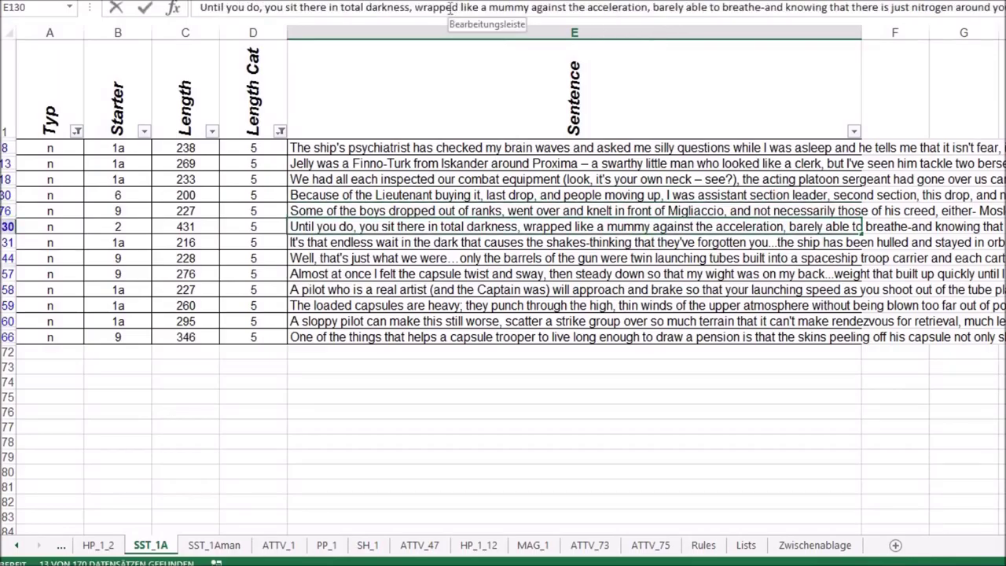
pyautogui.click(452, 8)
pyautogui.doubleClick(678, 7)
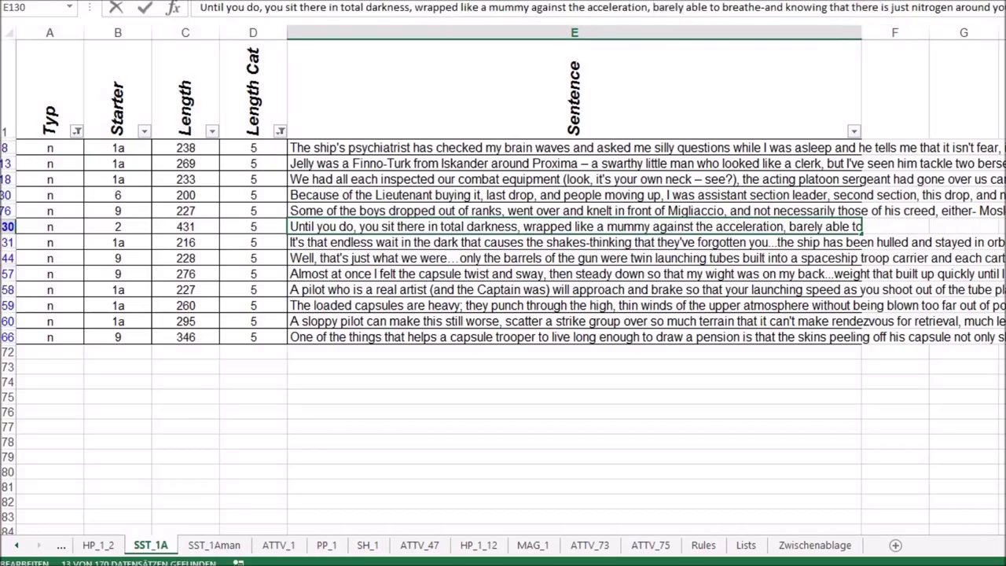
pyautogui.press('End')
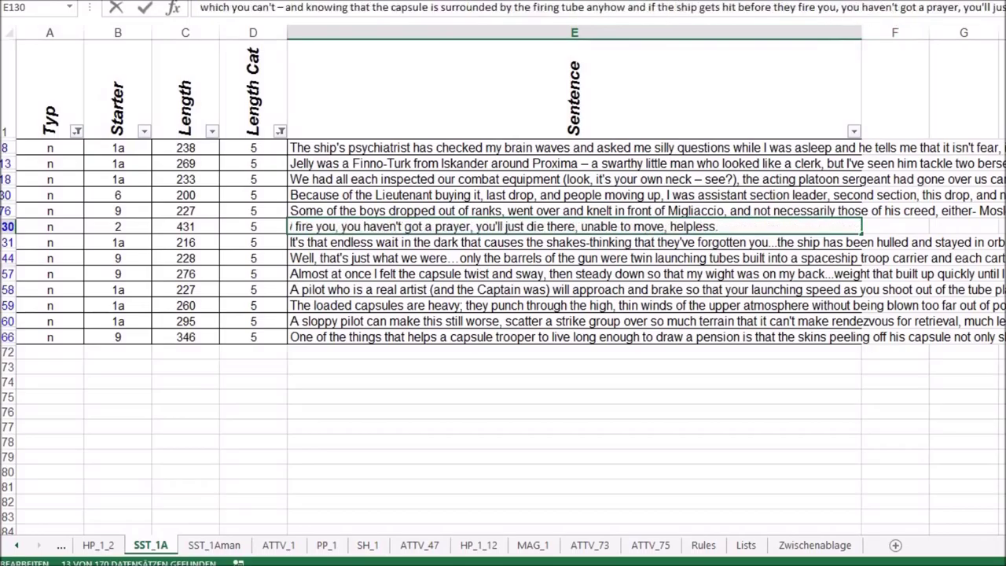
pyautogui.click(574, 258)
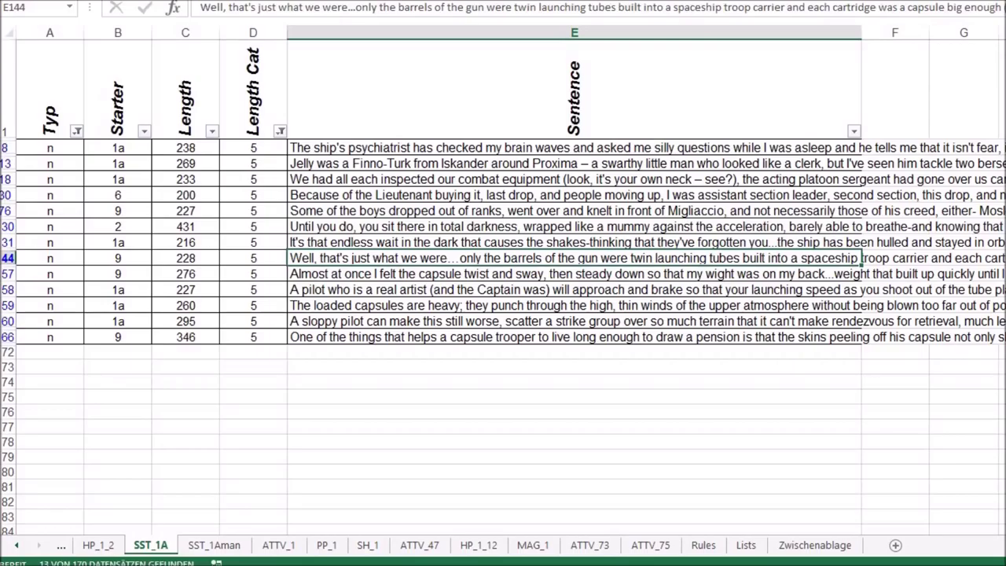
pyautogui.press('Down')
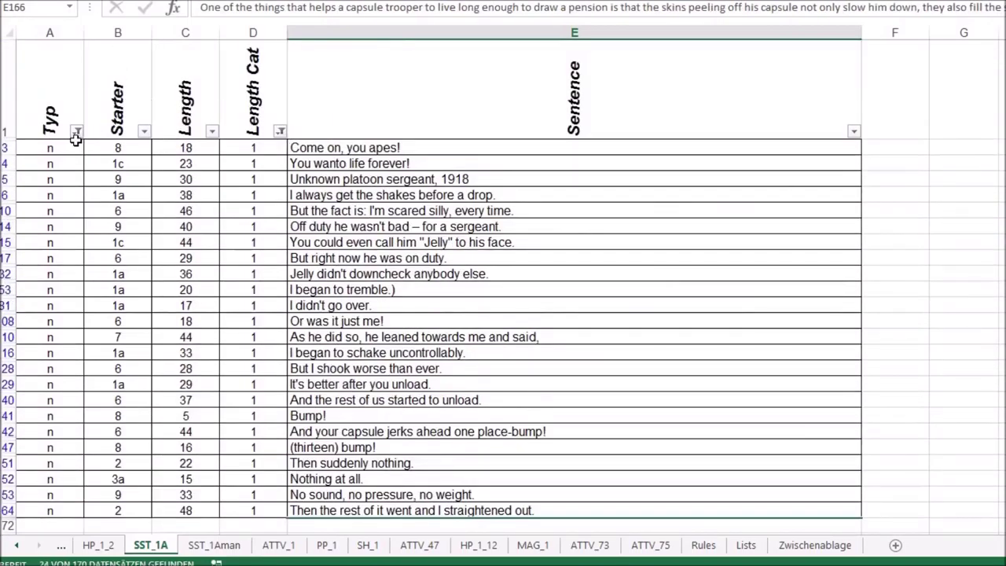
# Clear the filters on the SST_1A sheet so that sentences of all types and lengths are listed.
pyautogui.click(77, 131)
pyautogui.click(45, 431)
pyautogui.hotkey('ctrl', 'z')
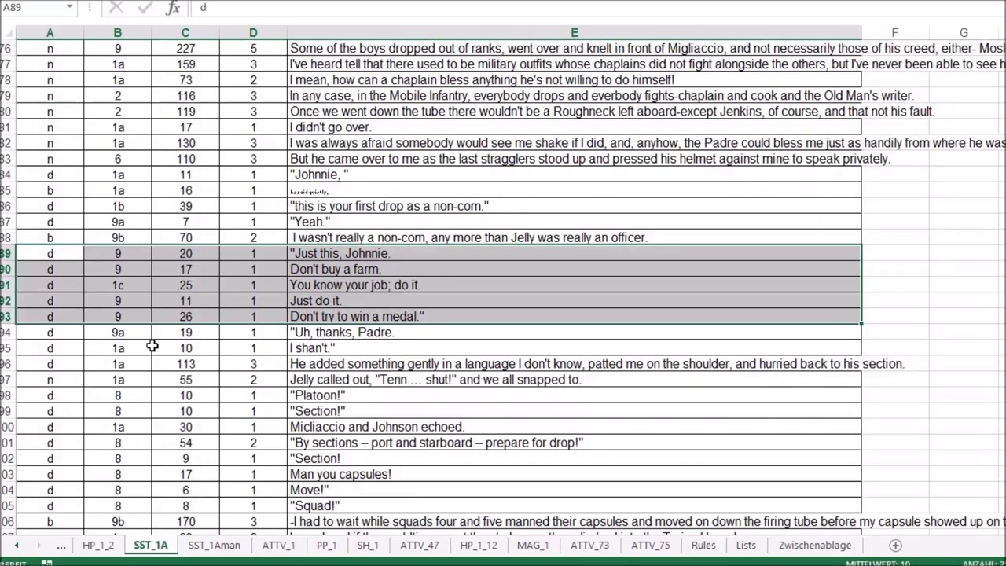
# Look through the unfiltered SST_1A sentence list from the beginning, past the dialog passage in rows 89 to 93, to the closing narration.
pyautogui.scroll(20, 151, 346)
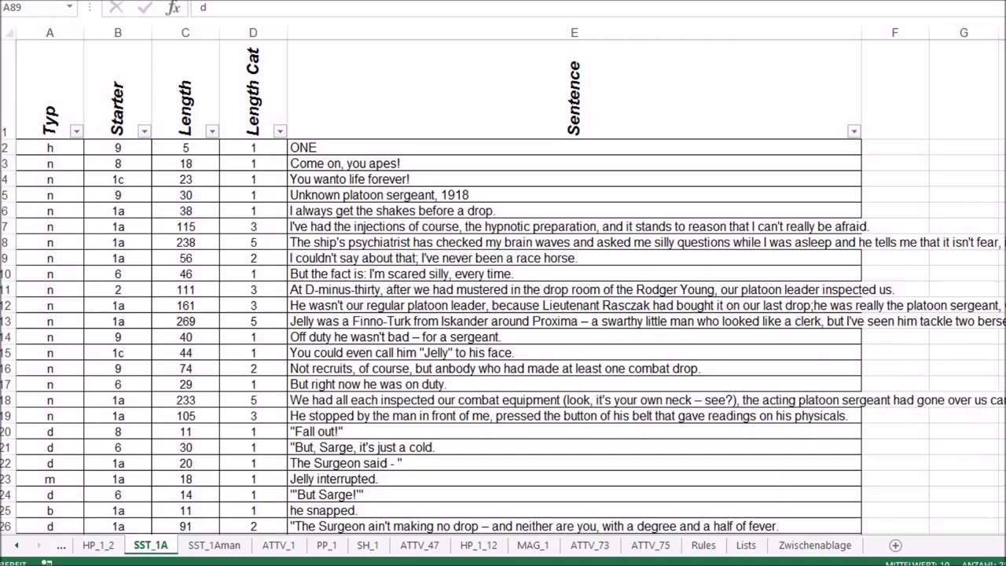
pyautogui.hotkey('shift', 'space')
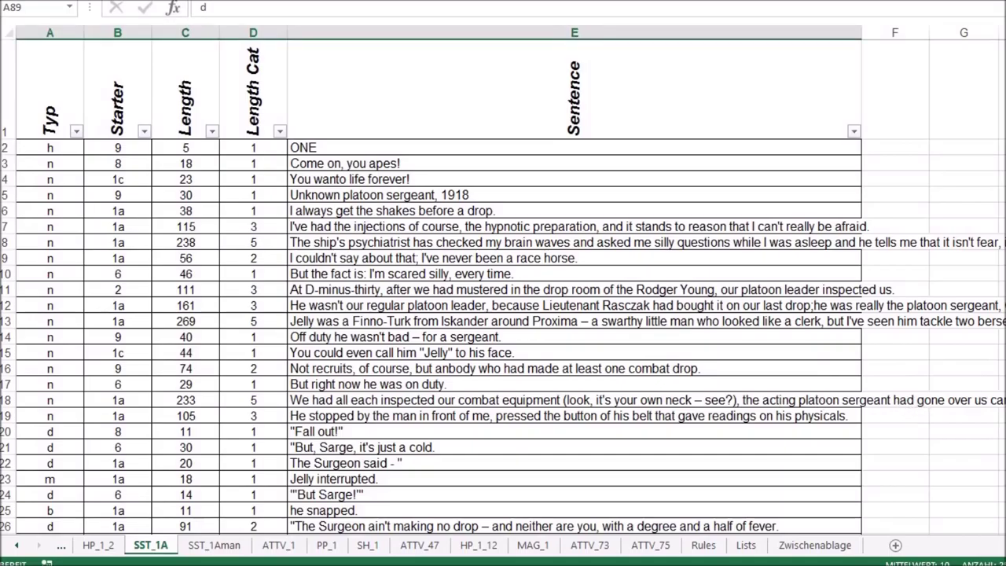
pyautogui.scroll(-3, 504, 287)
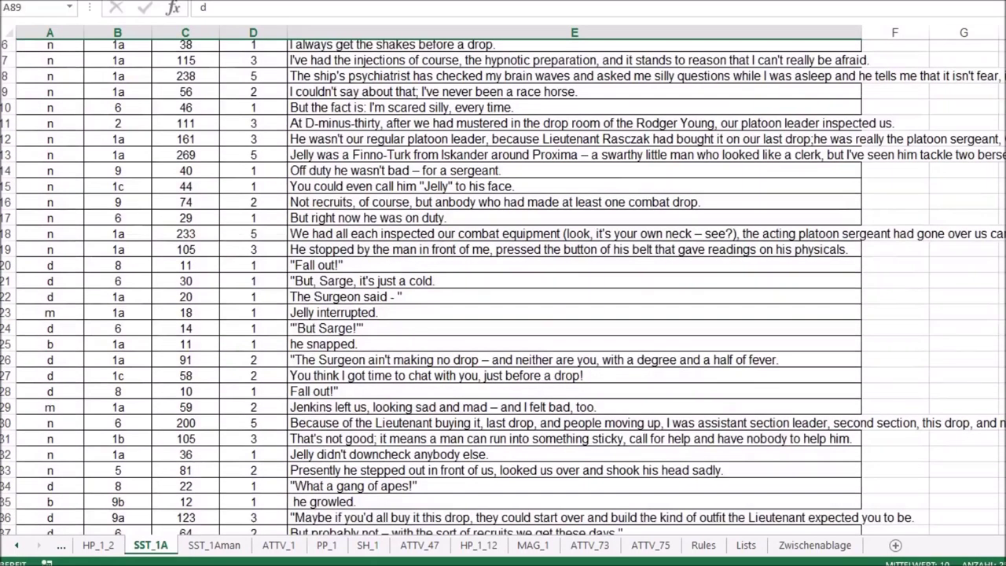
pyautogui.scroll(-18, 503, 287)
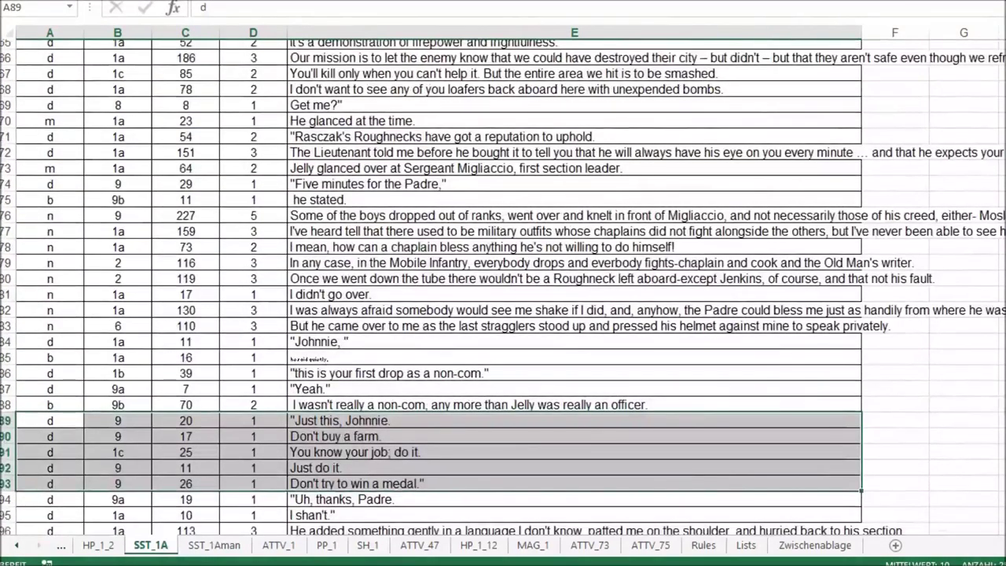
pyautogui.scroll(8, 503, 287)
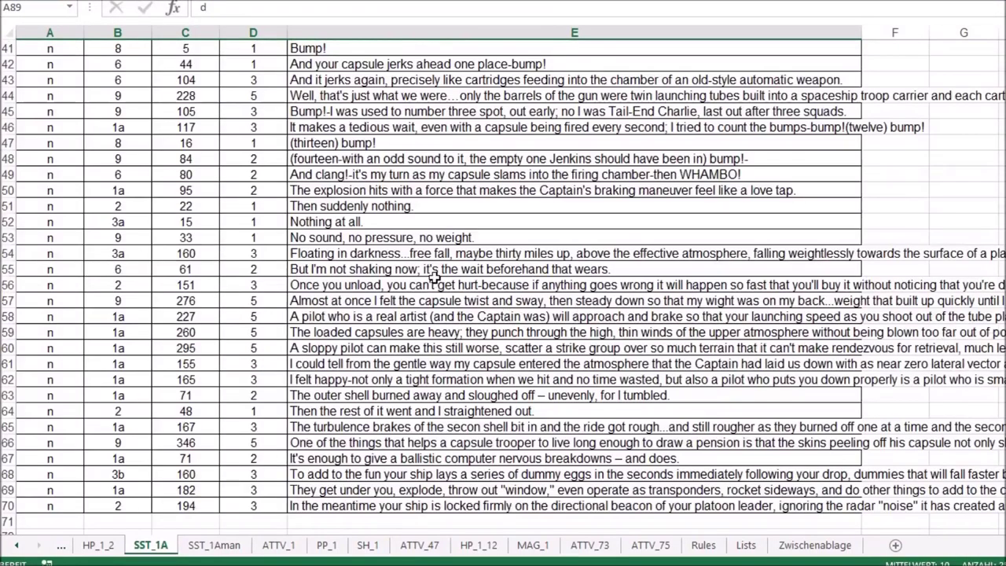
pyautogui.scroll(1, 496, 363)
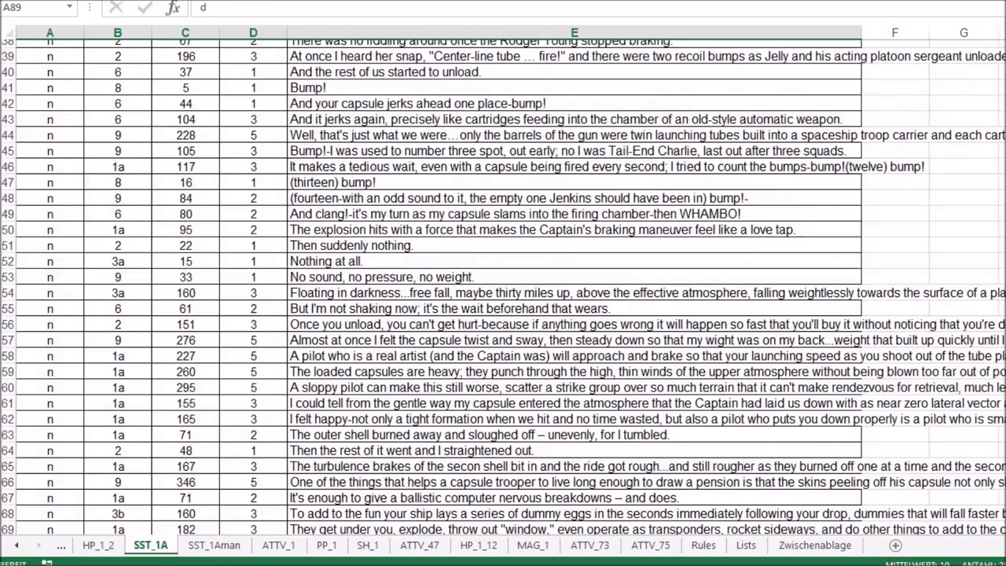
pyautogui.scroll(3, 495, 363)
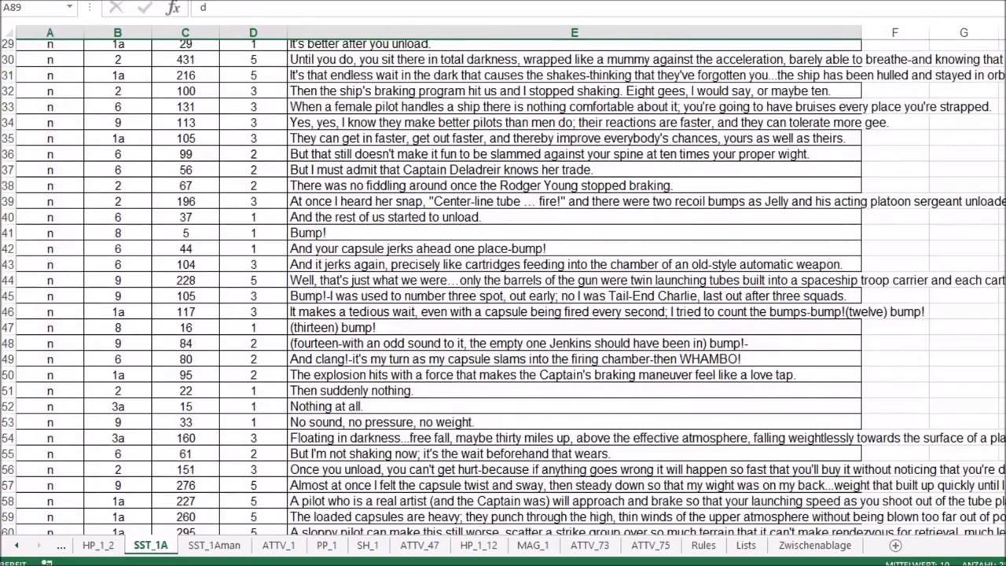
pyautogui.scroll(-4, 503, 287)
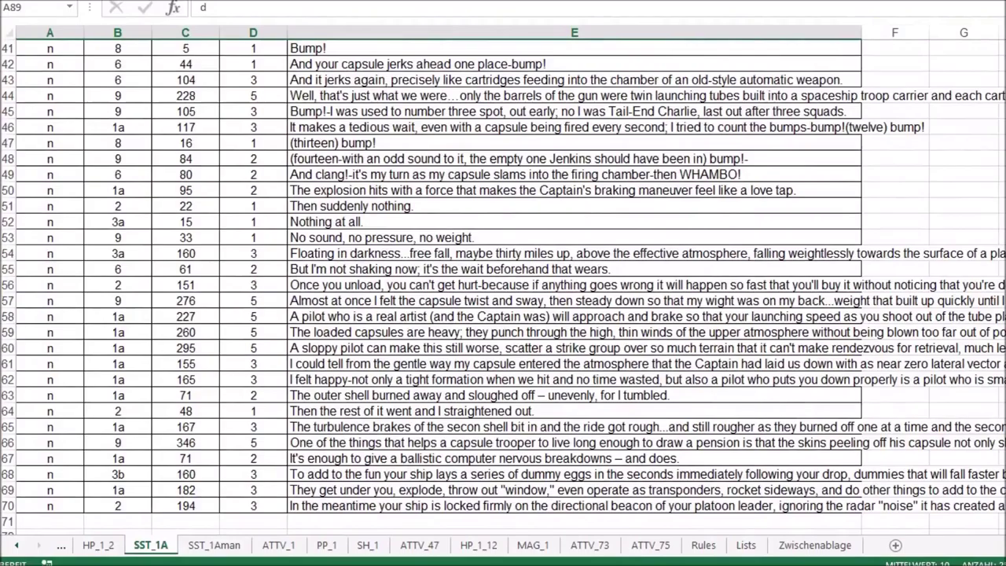
pyautogui.scroll(4, 503, 287)
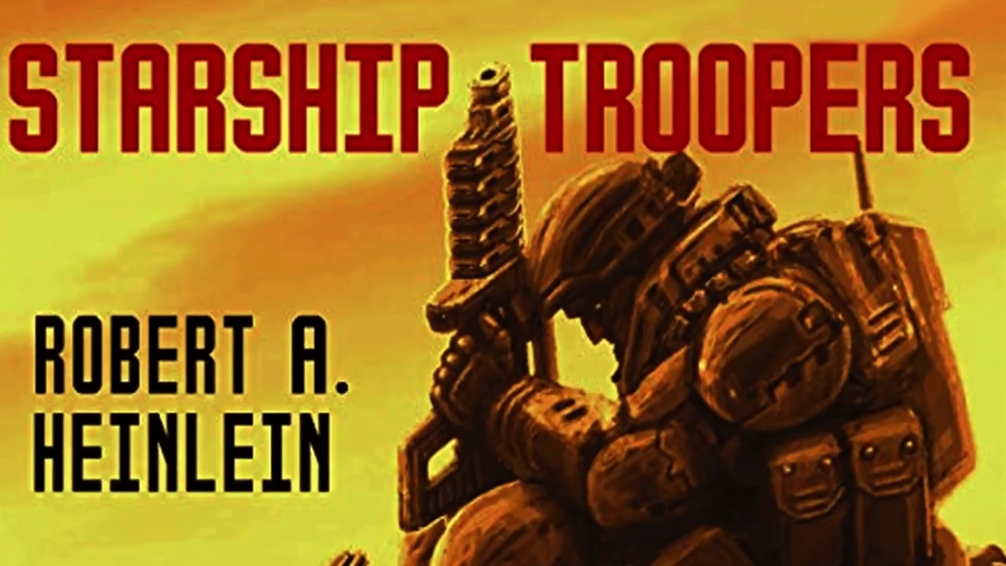